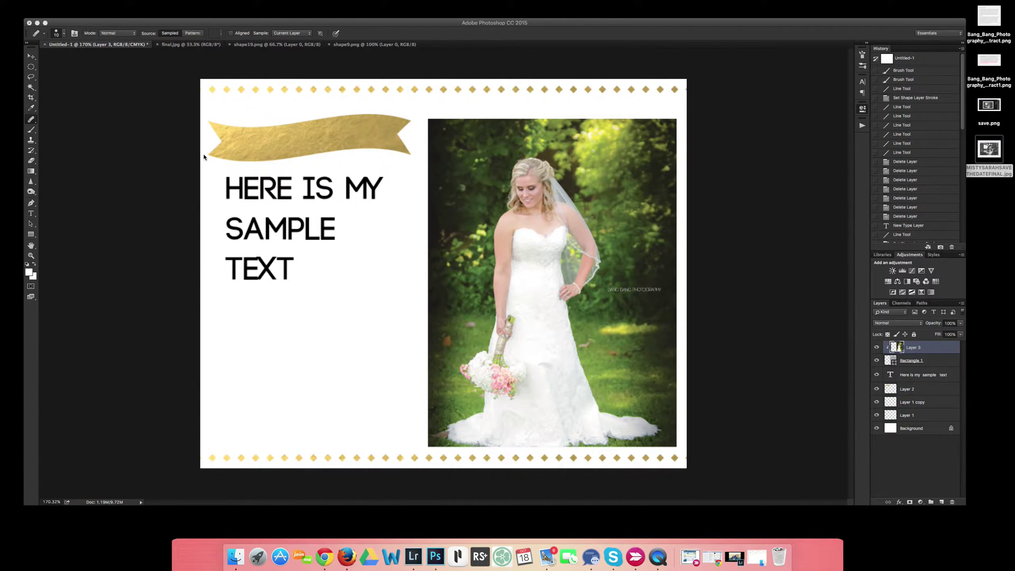
- Create a new blank document 10 inches wide by 8 inches high at 240 pixels per inch
{"action": "mouse_move", "coordinate": [61, 3]}
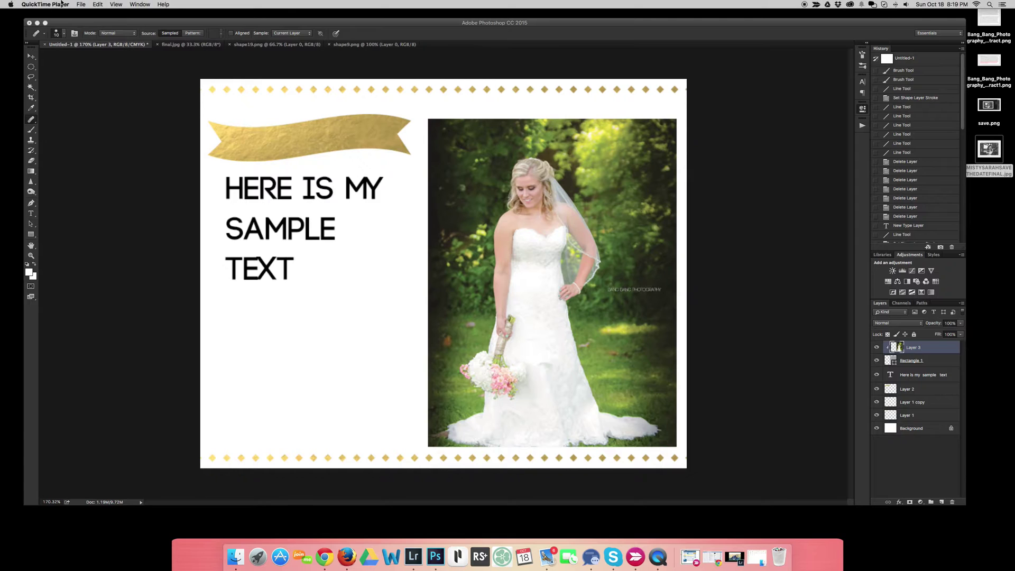
{"action": "left_click", "coordinate": [82, 23]}
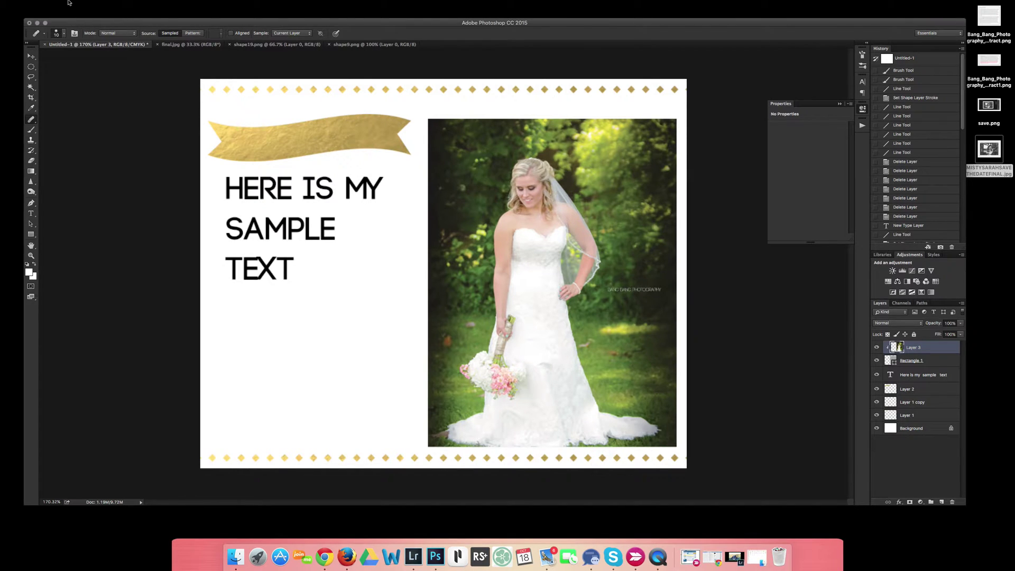
{"action": "left_click", "coordinate": [70, 4]}
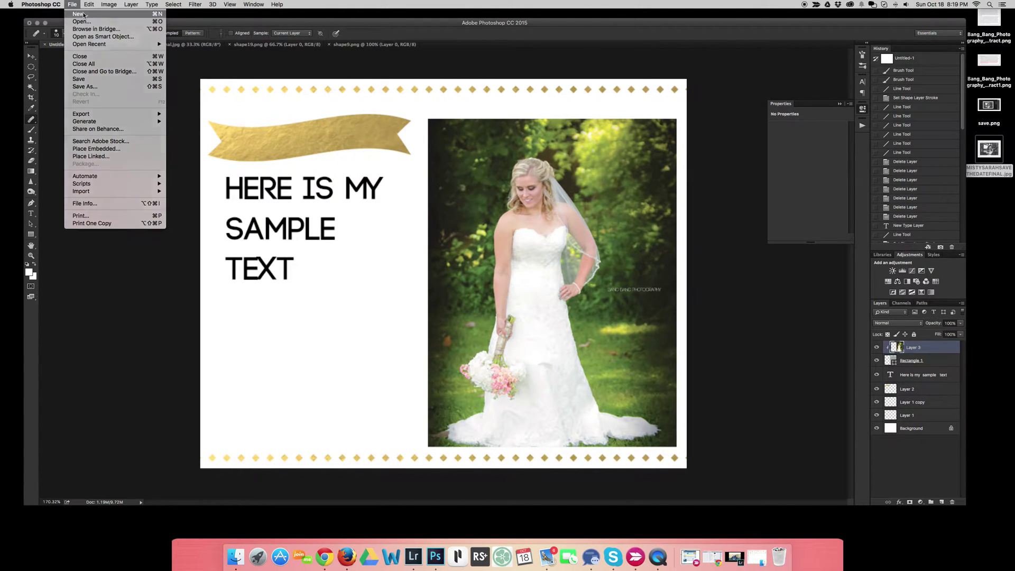
{"action": "left_click", "coordinate": [83, 15]}
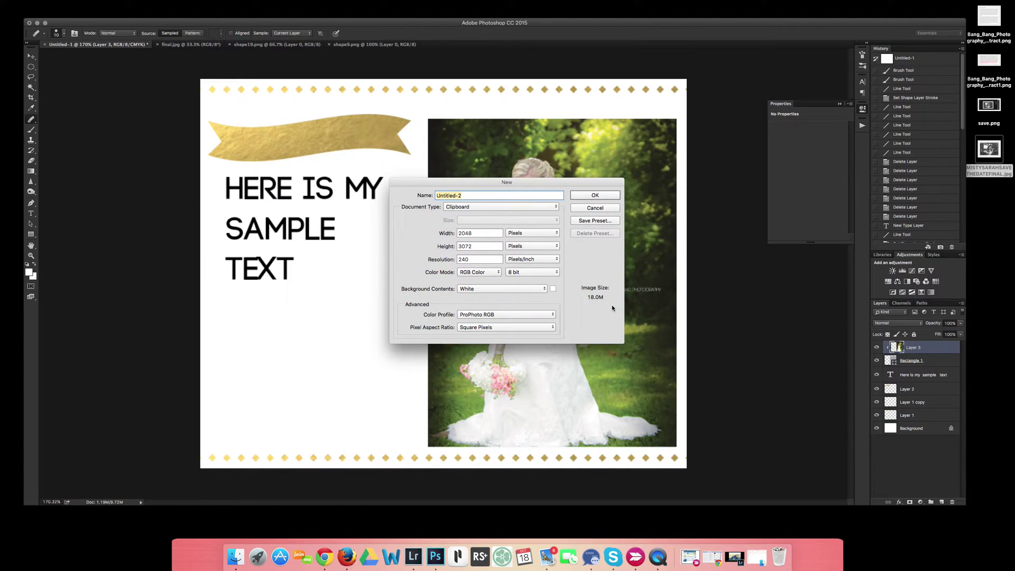
{"action": "left_click", "coordinate": [535, 232]}
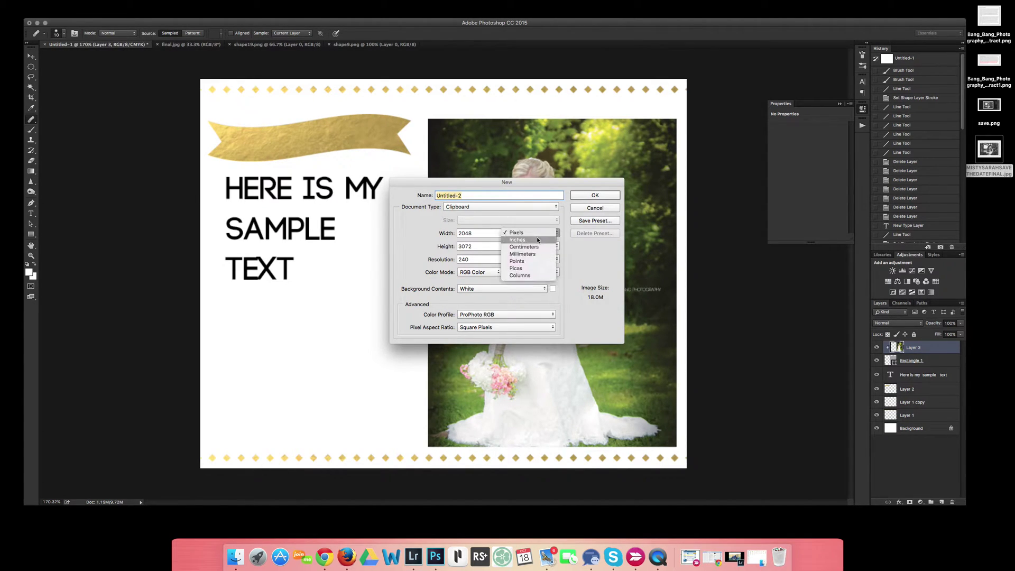
{"action": "left_click", "coordinate": [537, 239]}
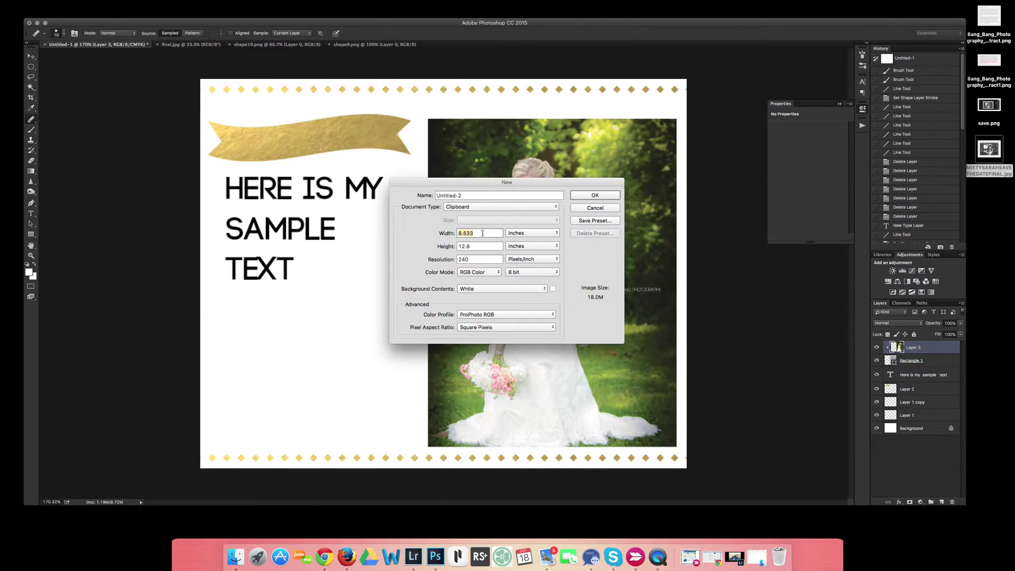
{"action": "type", "text": "10"}
{"action": "key", "text": "Tab"}
{"action": "type", "text": "8"}
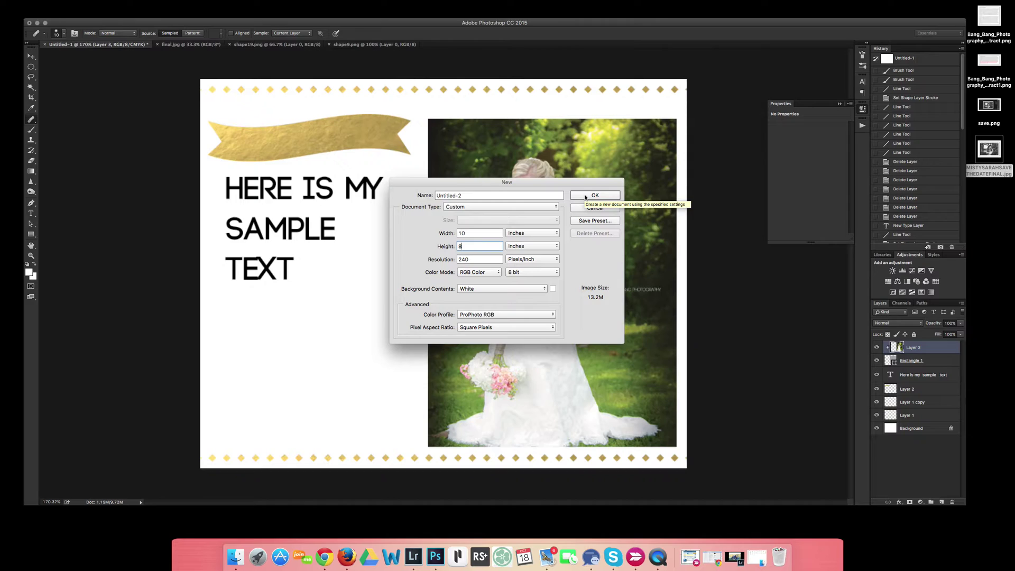
{"action": "left_click", "coordinate": [601, 195]}
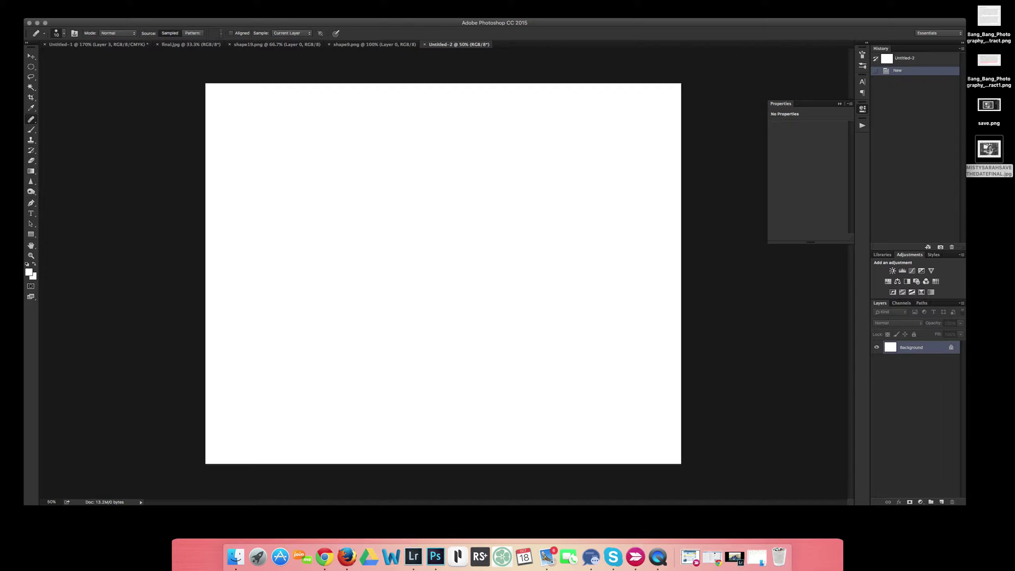
- Paste the gold diamond strip from shape19.png into Untitled-2 as Layer 1
{"action": "left_click", "coordinate": [277, 44]}
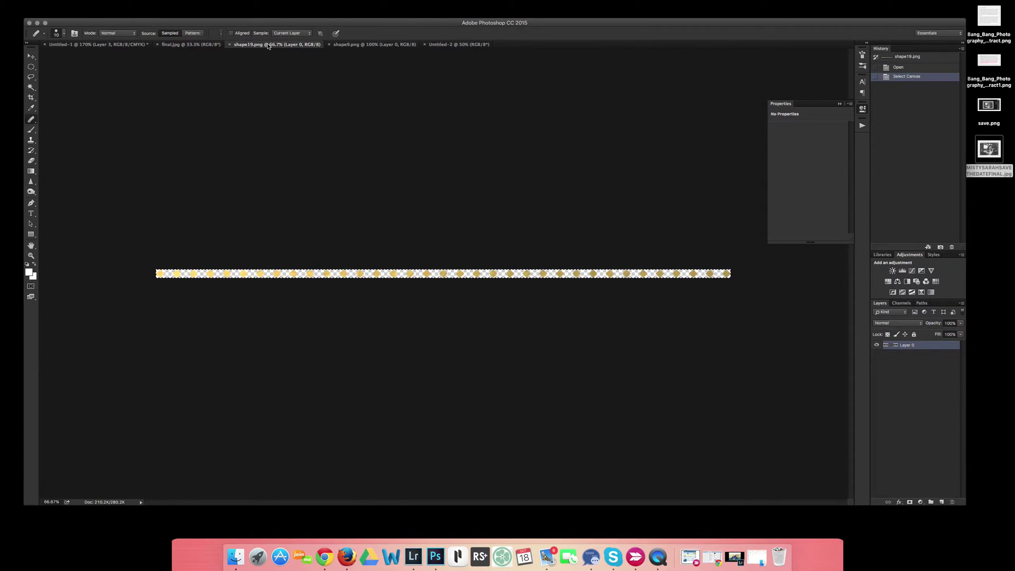
{"action": "left_click", "coordinate": [451, 45]}
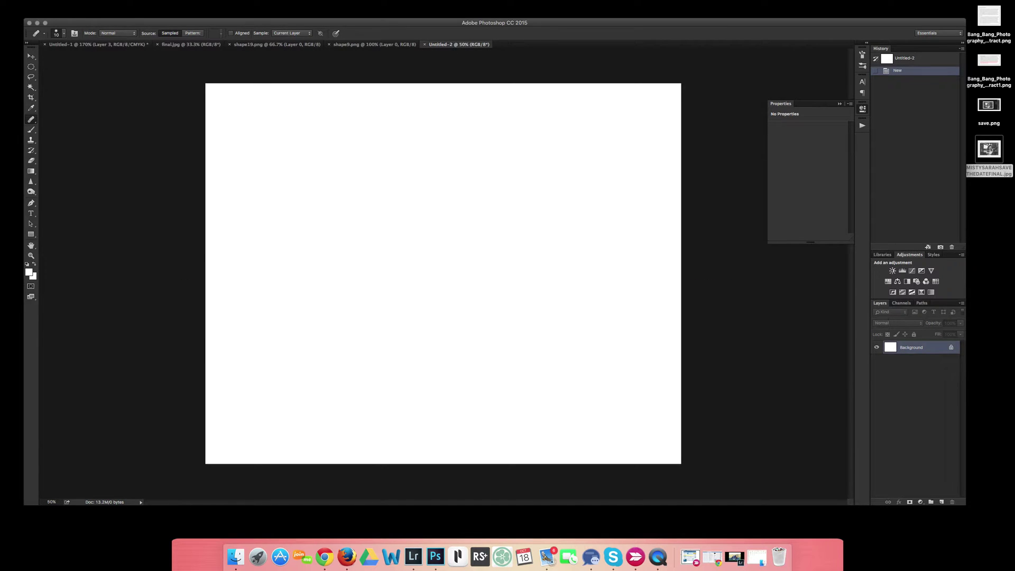
{"action": "key", "text": "super+v"}
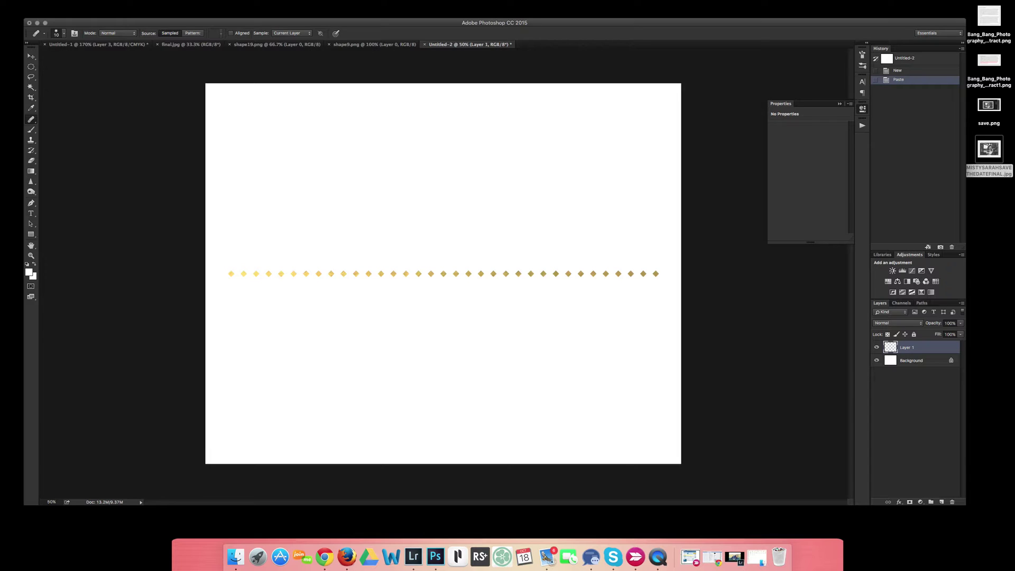
{"action": "key", "text": "super+t"}
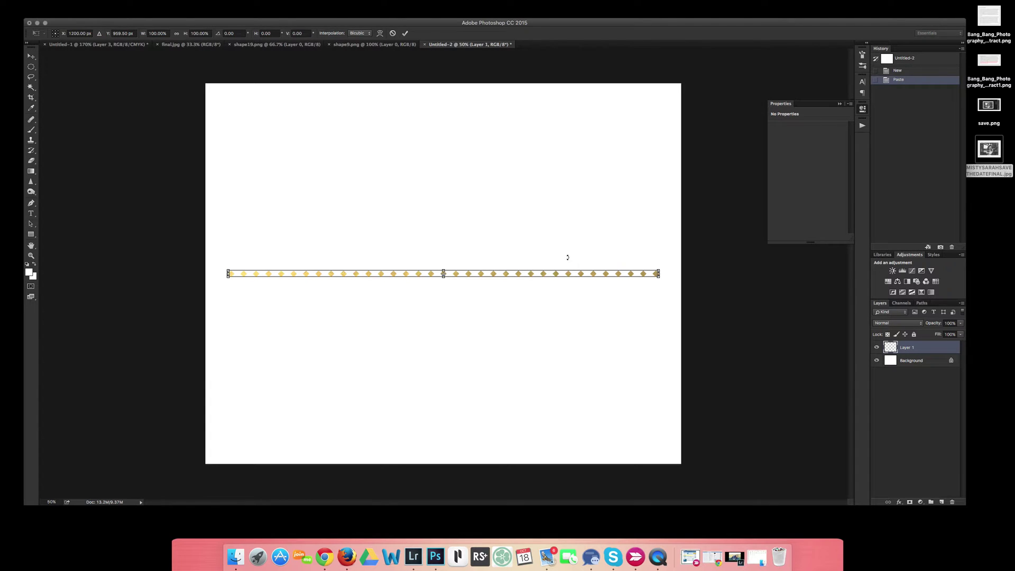
- Move the diamond row to the top edge, stretch it to full canvas width, and commit
{"action": "left_click_drag", "start_coordinate": [485, 274], "coordinate": [486, 99]}
{"action": "left_click_drag", "start_coordinate": [661, 98], "coordinate": [691, 99]}
{"action": "left_click_drag", "start_coordinate": [228, 99], "coordinate": [209, 105]}
{"action": "mouse_move", "coordinate": [359, 99]}
{"action": "left_mouse_down"}
{"action": "mouse_move", "coordinate": [340, 97]}
{"action": "mouse_move", "coordinate": [353, 95]}
{"action": "left_mouse_up"}
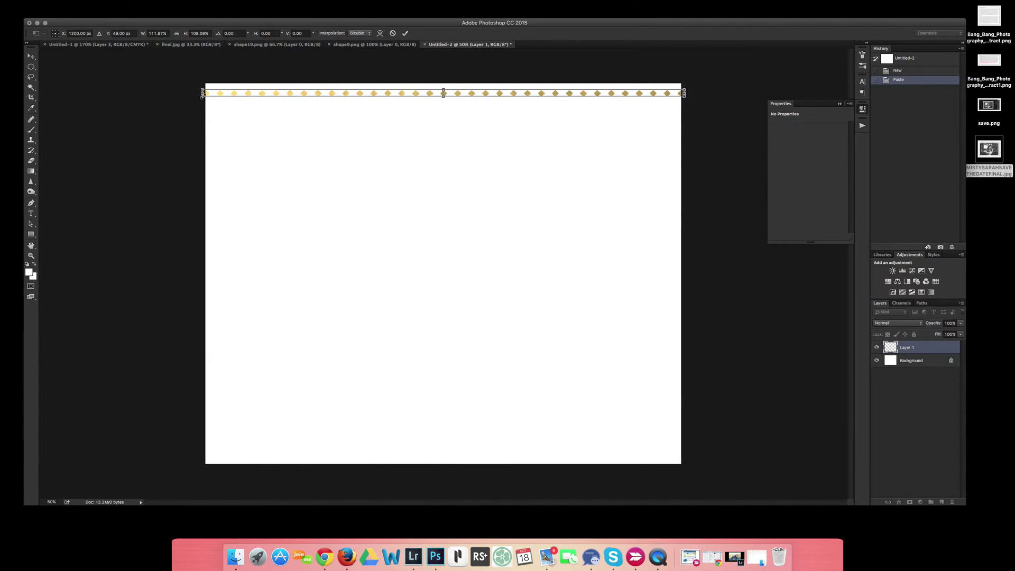
{"action": "left_click_drag", "start_coordinate": [202, 93], "coordinate": [199, 93]}
{"action": "left_click_drag", "start_coordinate": [394, 95], "coordinate": [395, 97]}
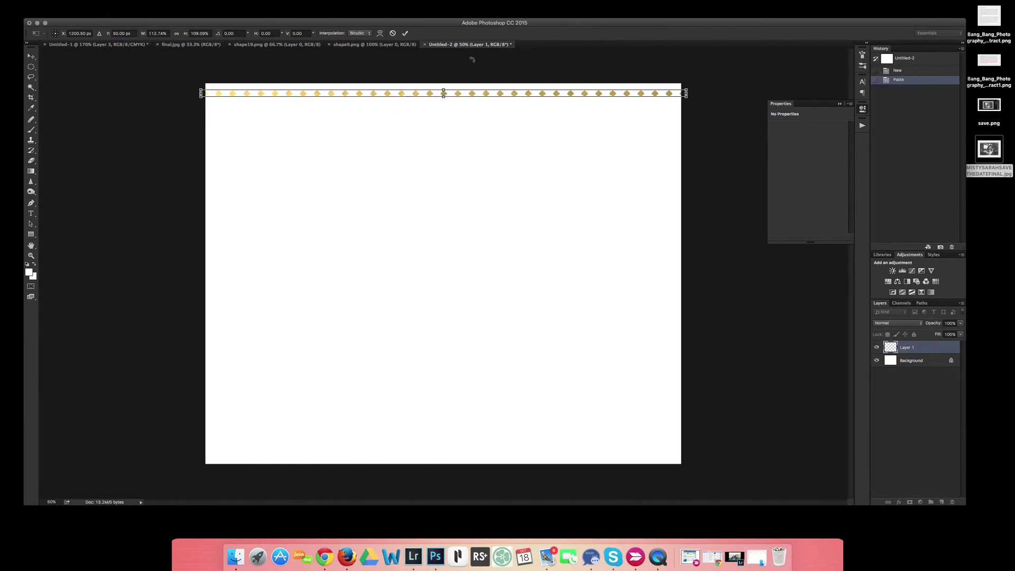
{"action": "left_click", "coordinate": [405, 33]}
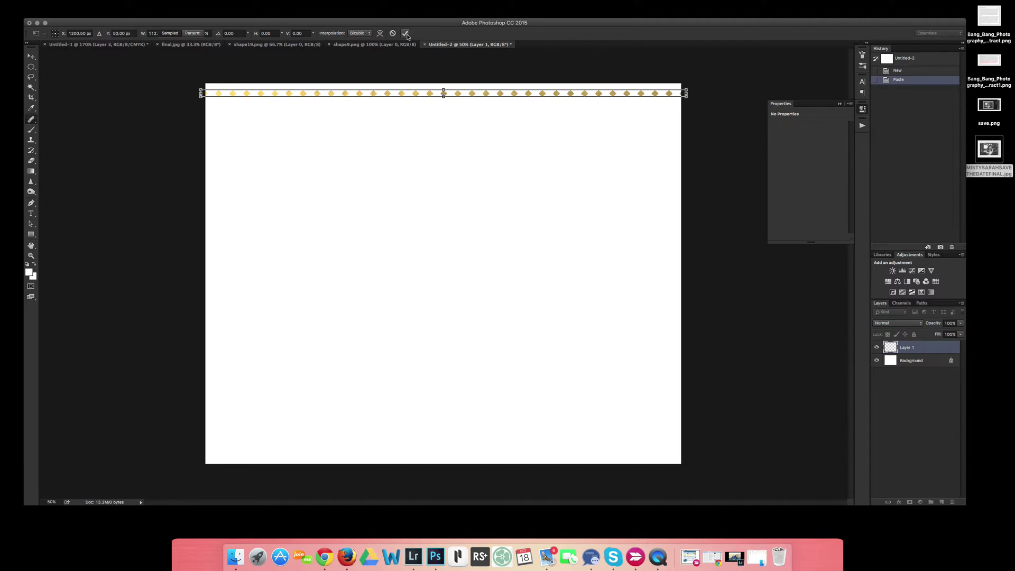
- Duplicate Layer 1 as 'Layer 1 copy' and drag it down to the canvas's bottom edge
{"action": "right_click", "coordinate": [926, 347]}
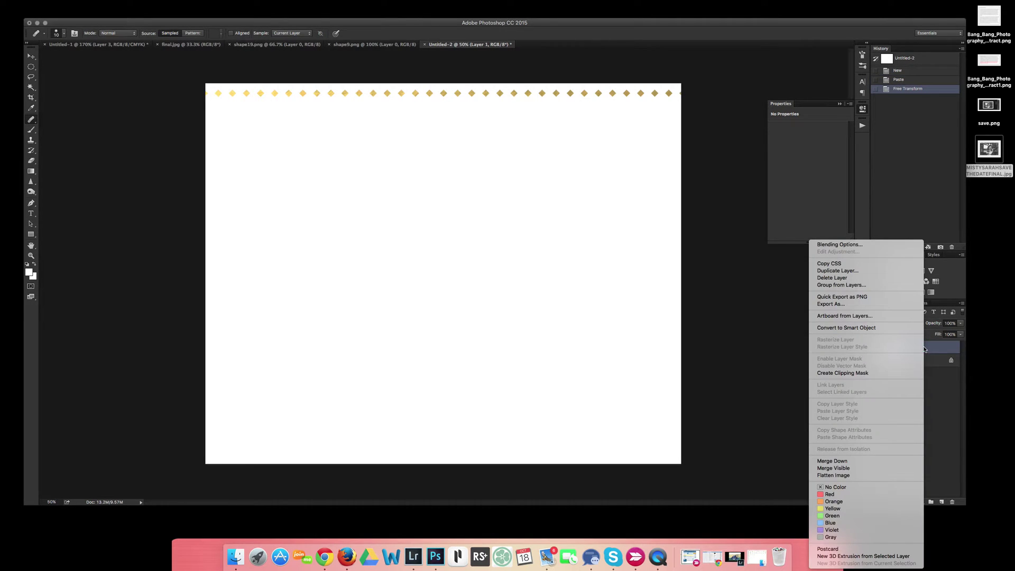
{"action": "left_click", "coordinate": [844, 271]}
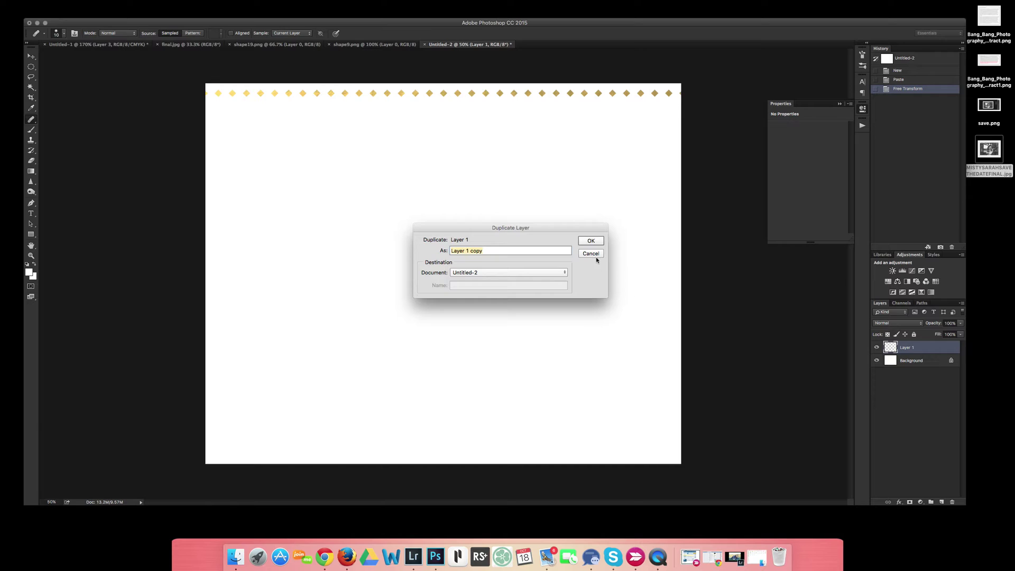
{"action": "left_click", "coordinate": [590, 242]}
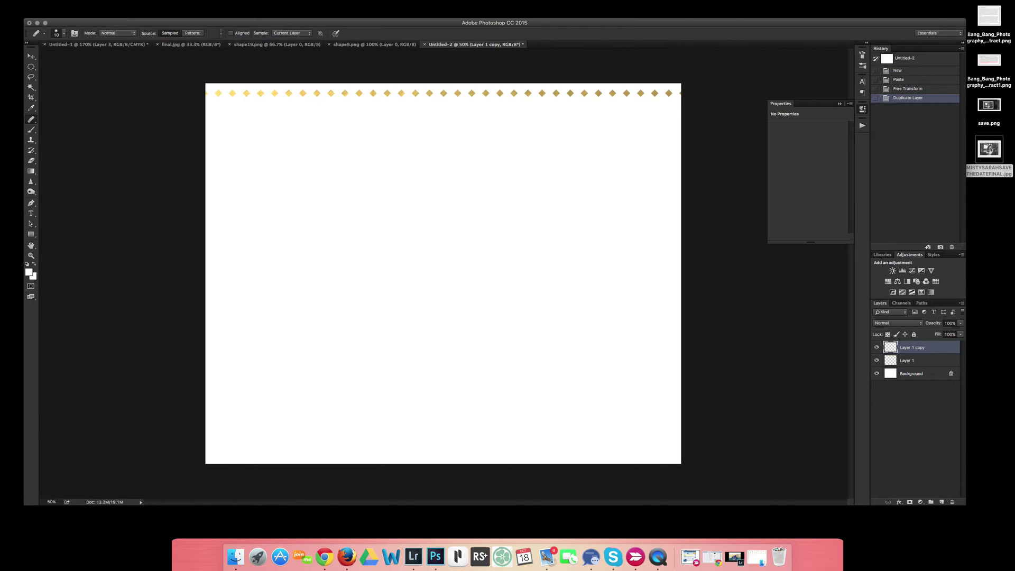
{"action": "left_click", "coordinate": [30, 56]}
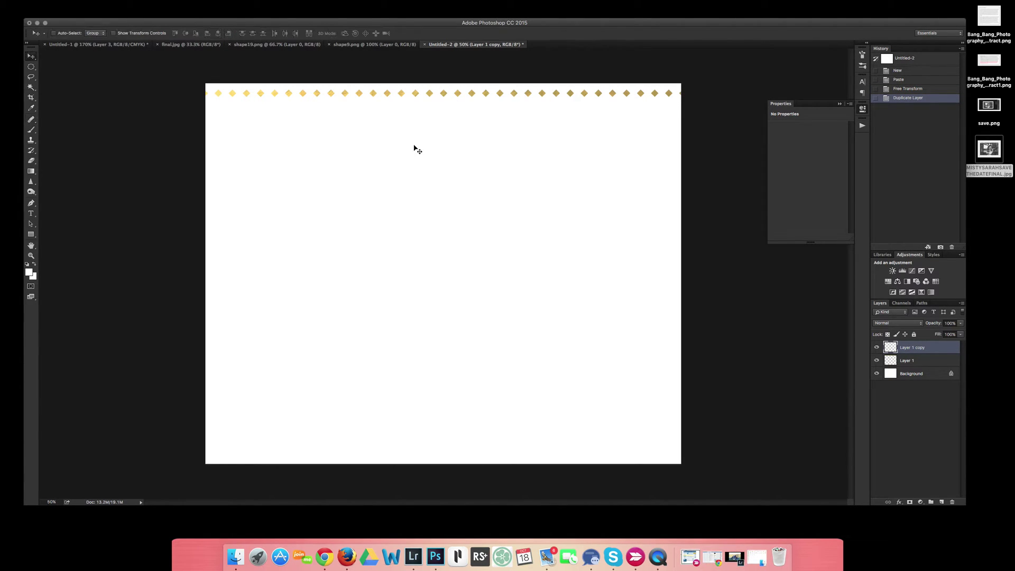
{"action": "left_click_drag", "start_coordinate": [432, 138], "coordinate": [433, 497]}
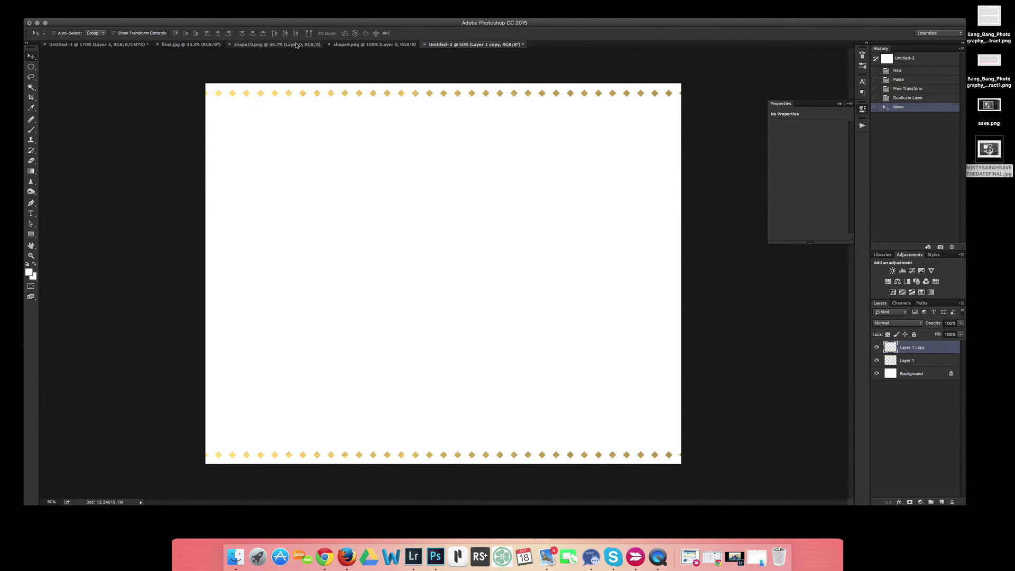
- Paste the gold ribbon from shape9.png into the template as Layer 2
{"action": "left_click", "coordinate": [374, 44]}
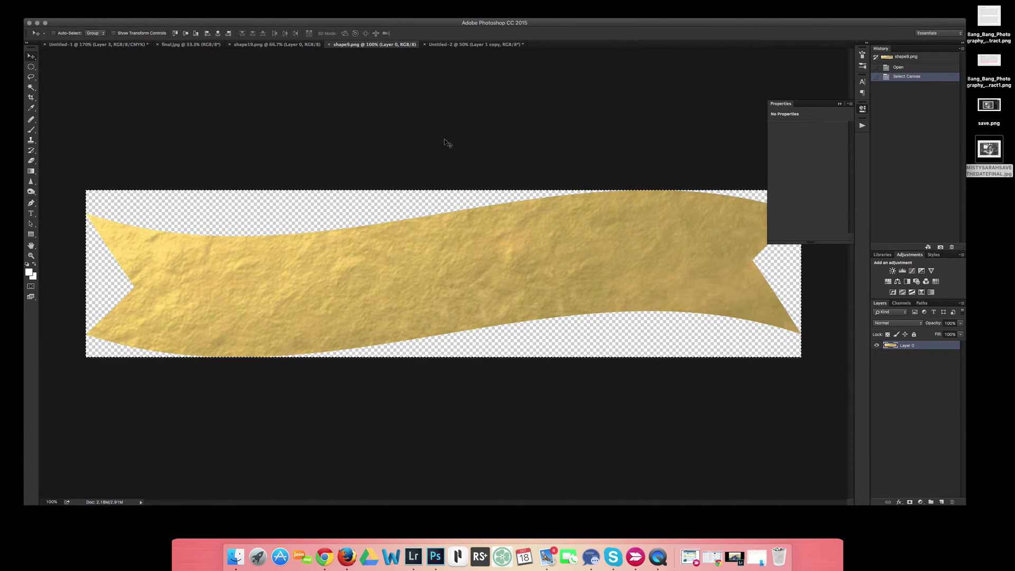
{"action": "key", "text": "super+a"}
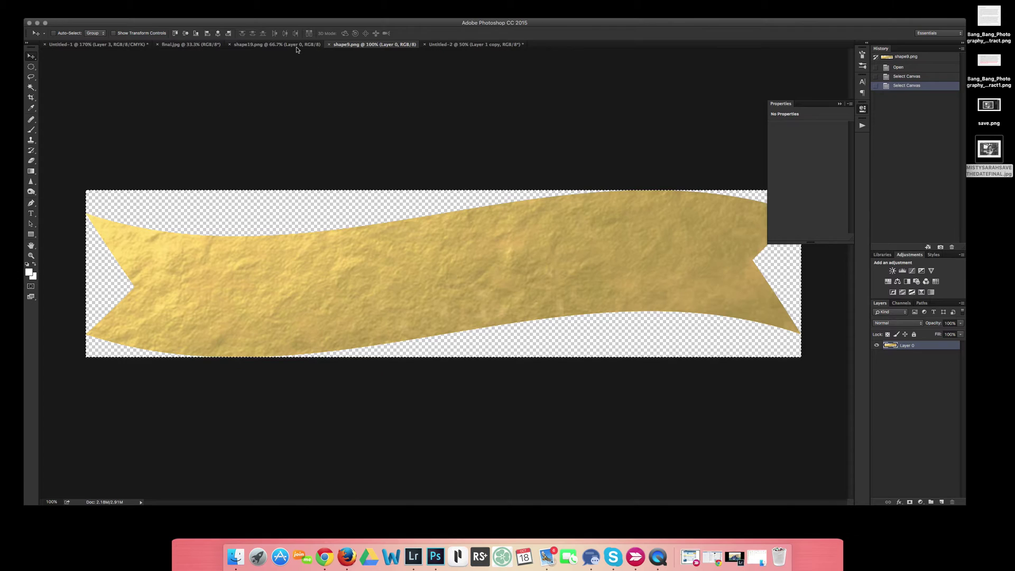
{"action": "left_click", "coordinate": [492, 45]}
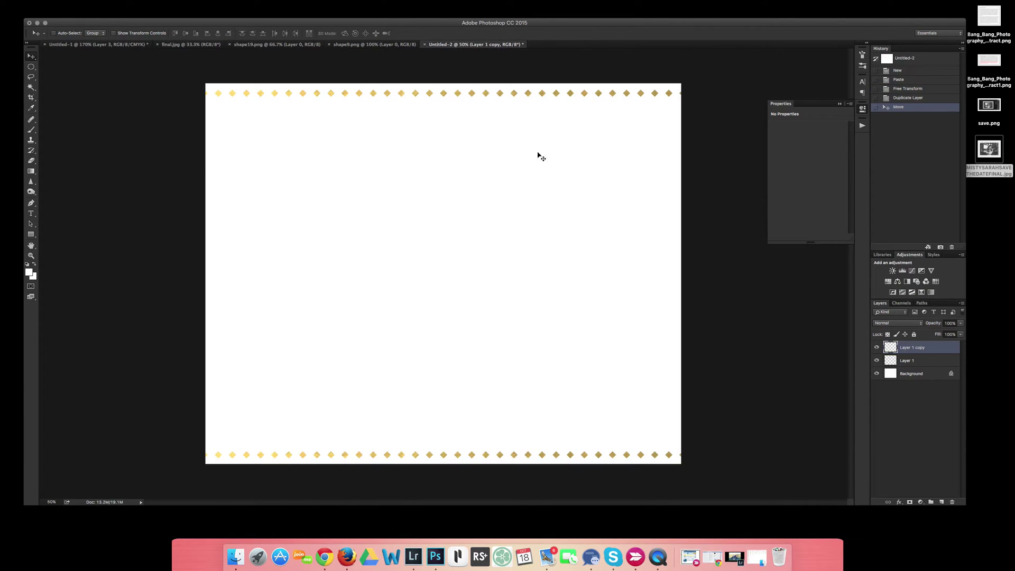
{"action": "key", "text": "super+v"}
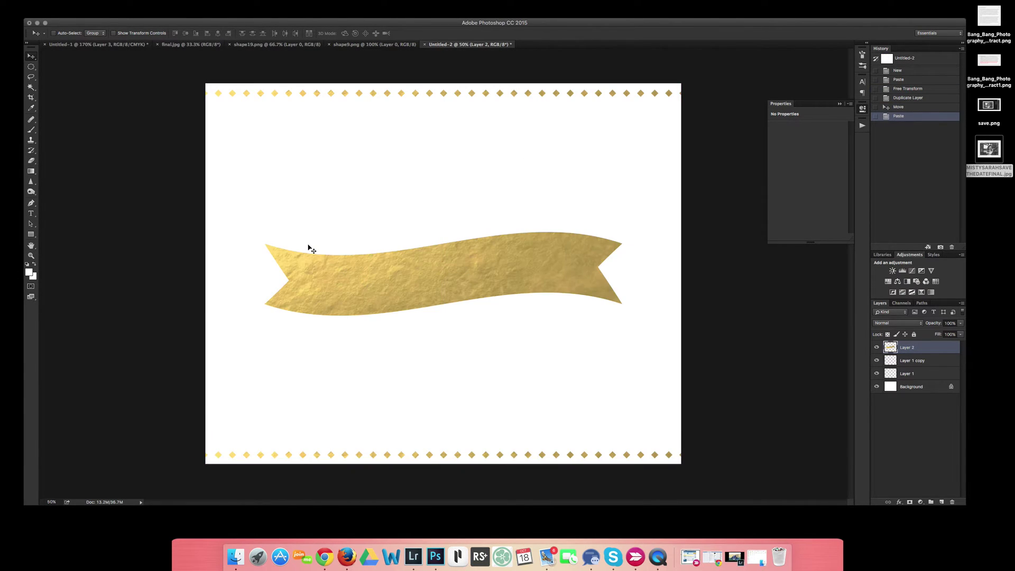
- Scale the ribbon to about 58% width and place it in the upper-left area
{"action": "key", "text": "super+t"}
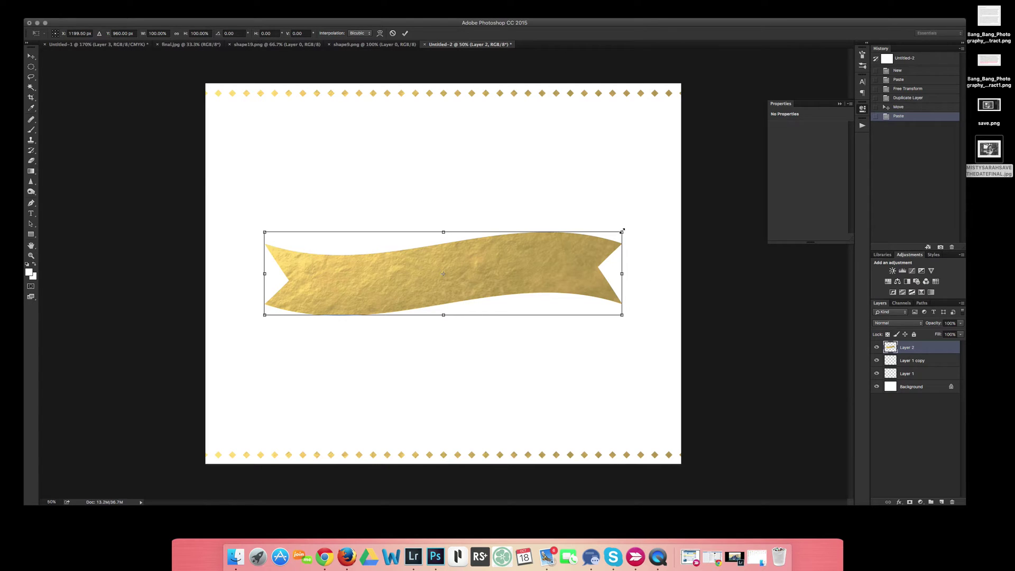
{"action": "left_click_drag", "start_coordinate": [622, 232], "coordinate": [471, 271]}
{"action": "left_click_drag", "start_coordinate": [403, 268], "coordinate": [360, 140]}
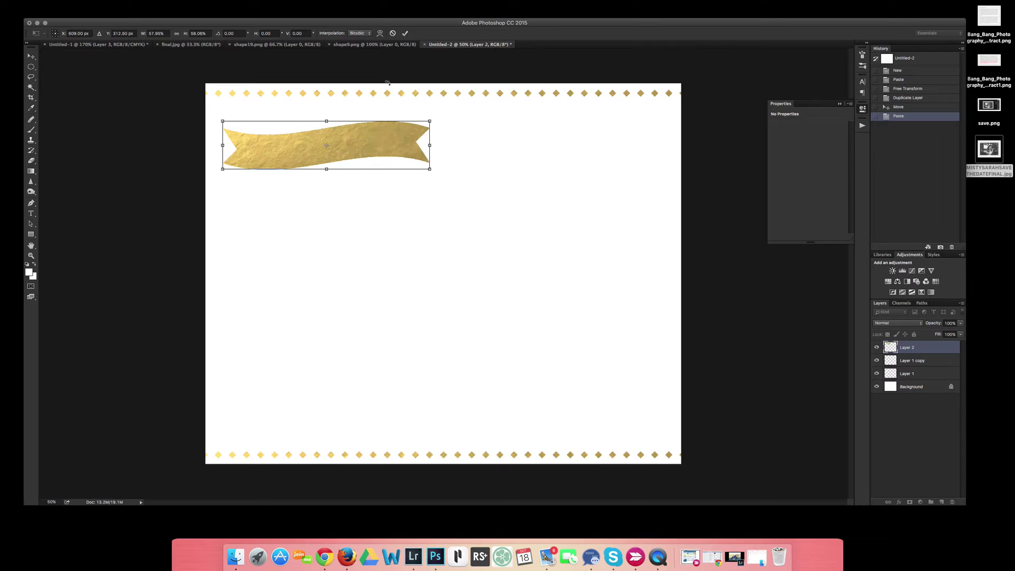
{"action": "left_click", "coordinate": [405, 32]}
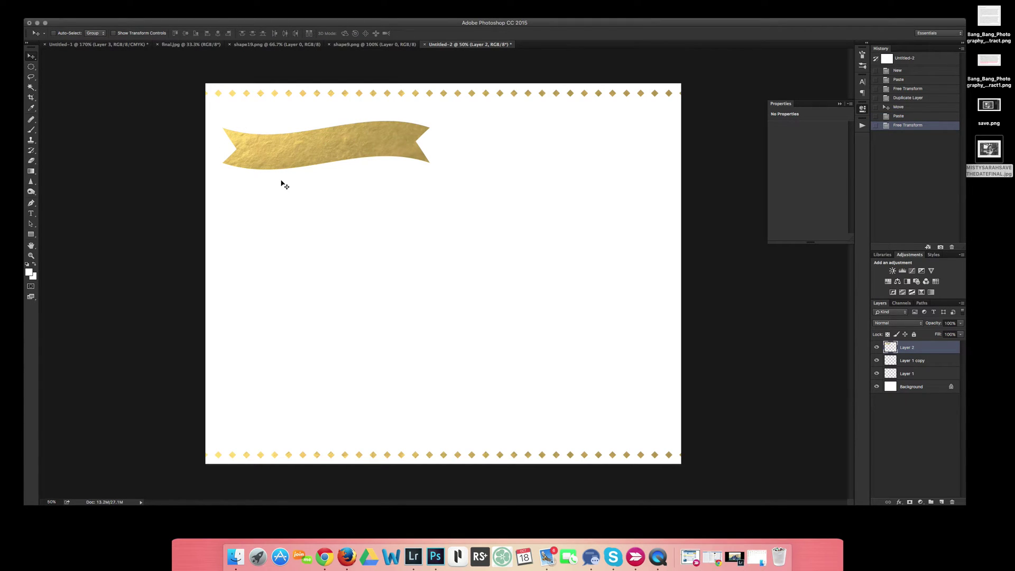
- Type the heading 'LKJFHVKL' on the gold ribbon, removing the extra letters
{"action": "left_click", "coordinate": [30, 214]}
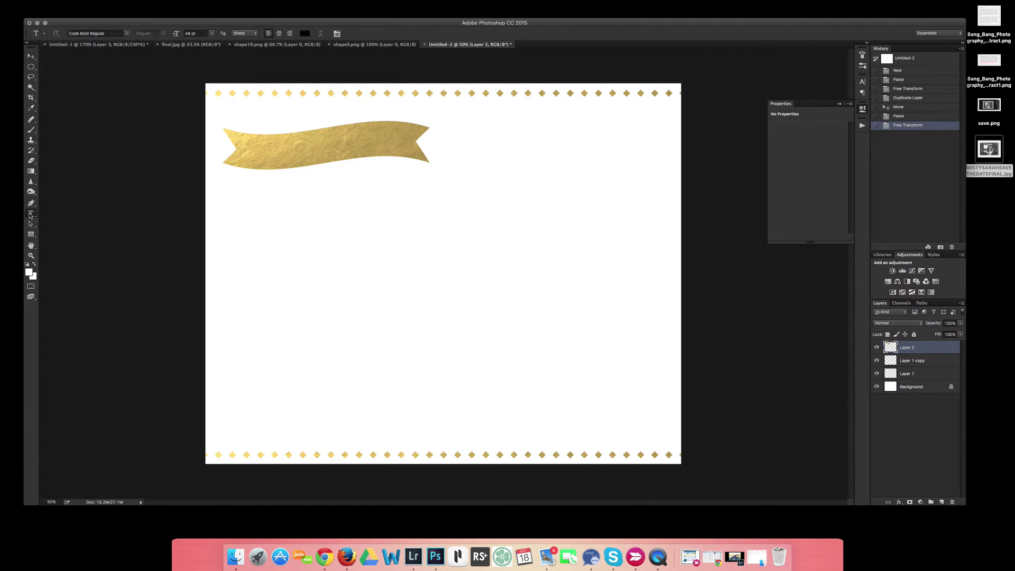
{"action": "left_click", "coordinate": [267, 152]}
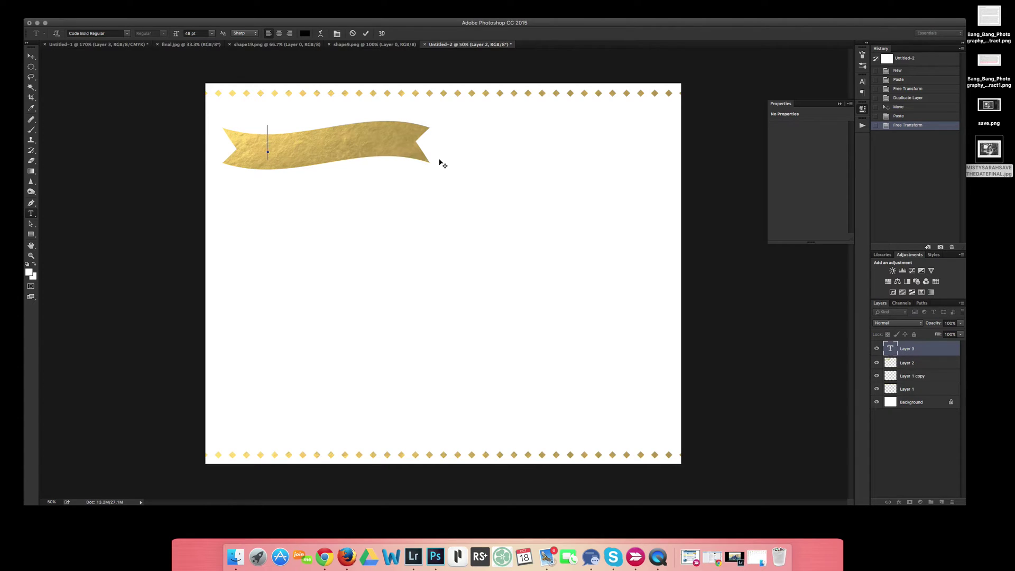
{"action": "type", "text": "LKJFHVKLJASFHKLJ"}
{"action": "key", "text": "BackSpace"}
{"action": "key", "text": "BackSpace"}
{"action": "key", "text": "BackSpace"}
{"action": "key", "text": "BackSpace"}
{"action": "key", "text": "BackSpace"}
{"action": "key", "text": "BackSpace"}
{"action": "key", "text": "BackSpace"}
{"action": "key", "text": "BackSpace"}
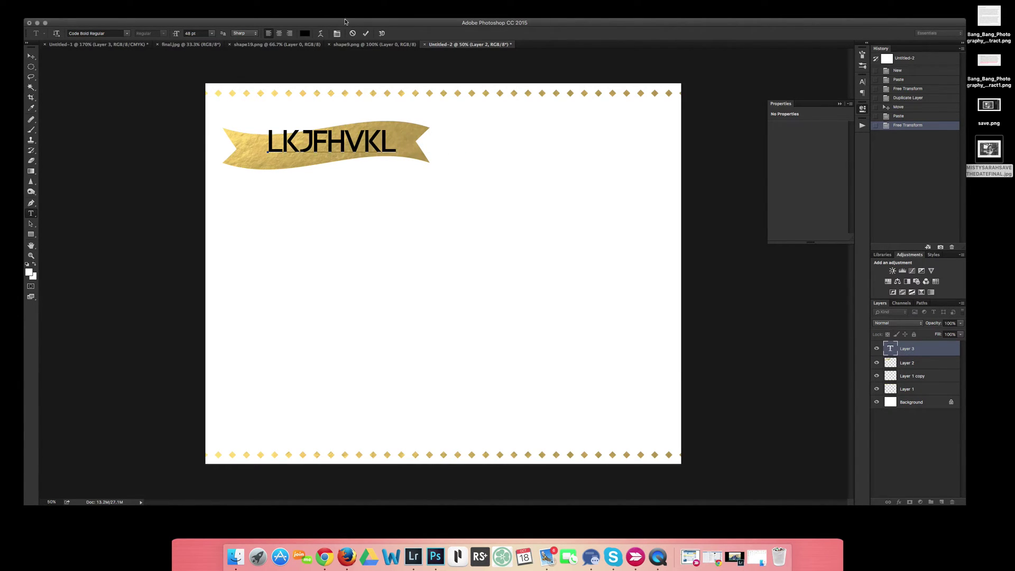
{"action": "left_click", "coordinate": [366, 33]}
- Discard a stray empty text box and move the LKJFHVKL text left and down on the banner
{"action": "left_click_drag", "start_coordinate": [328, 216], "coordinate": [325, 220]}
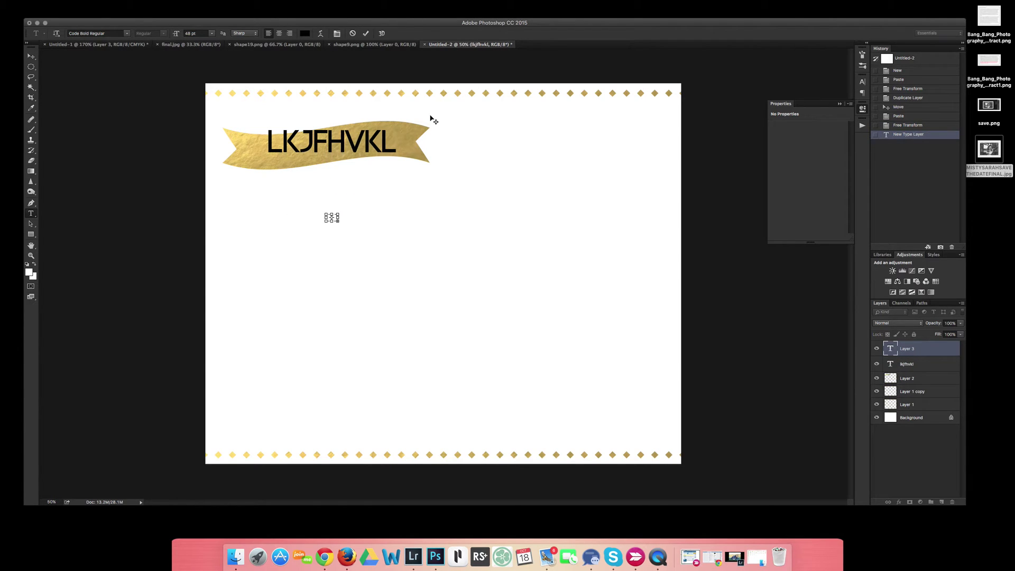
{"action": "left_click", "coordinate": [357, 33]}
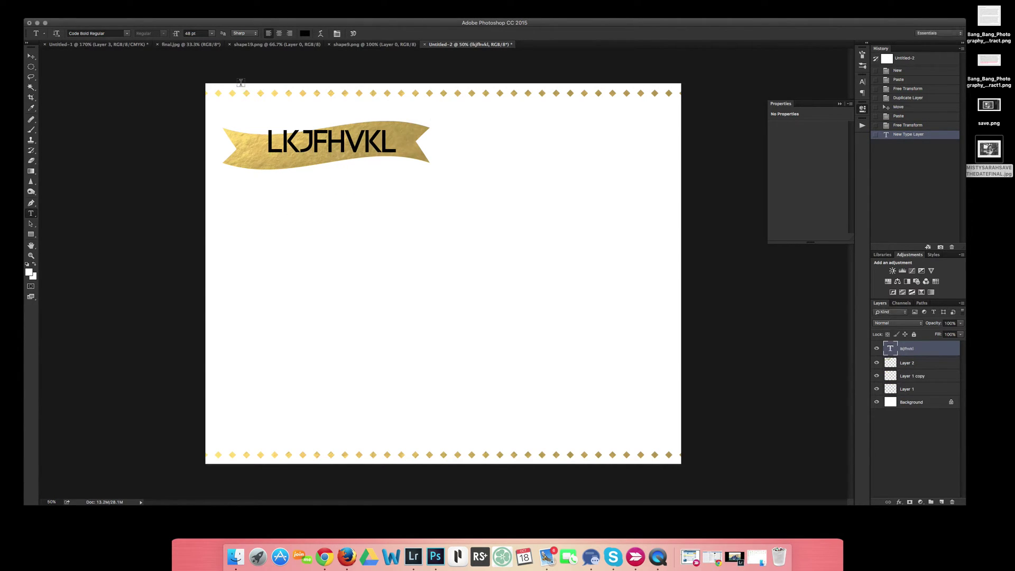
{"action": "left_click", "coordinate": [32, 57]}
{"action": "left_click_drag", "start_coordinate": [308, 138], "coordinate": [287, 148]}
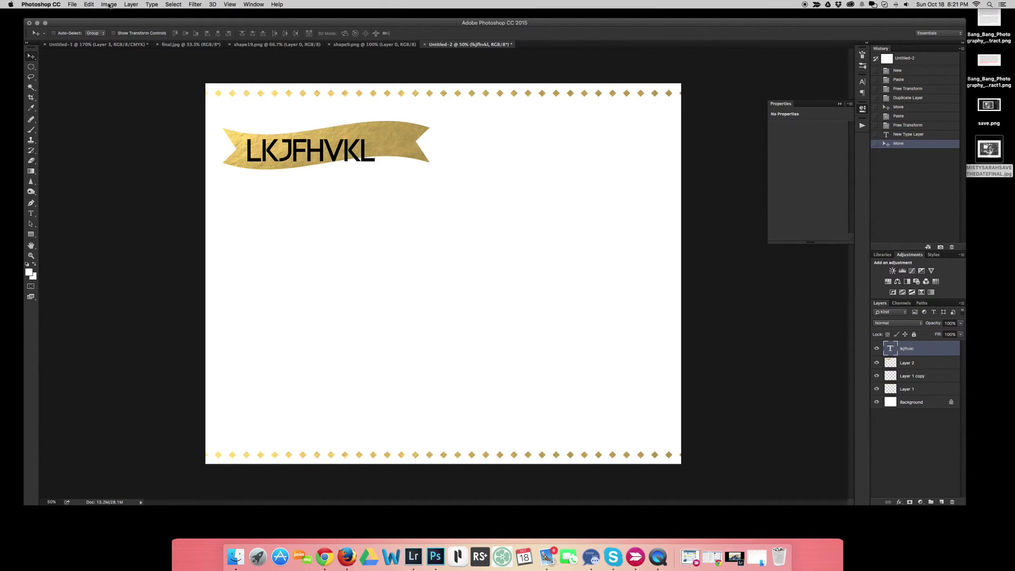
- Put the LKJFHVKL text into Edit > Transform > Skew after cancelling a plain transform
{"action": "left_click", "coordinate": [124, 4]}
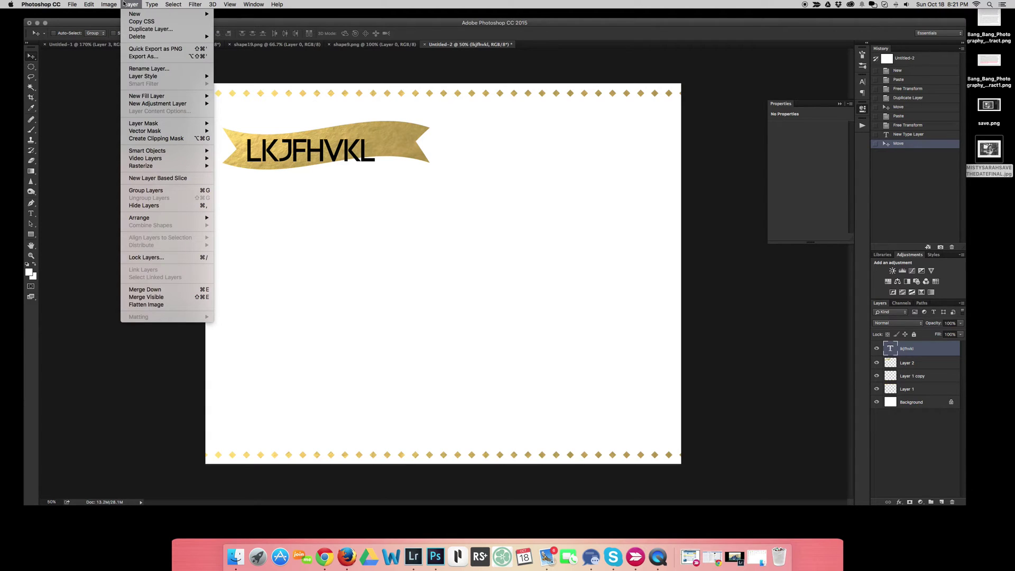
{"action": "mouse_move", "coordinate": [89, 4]}
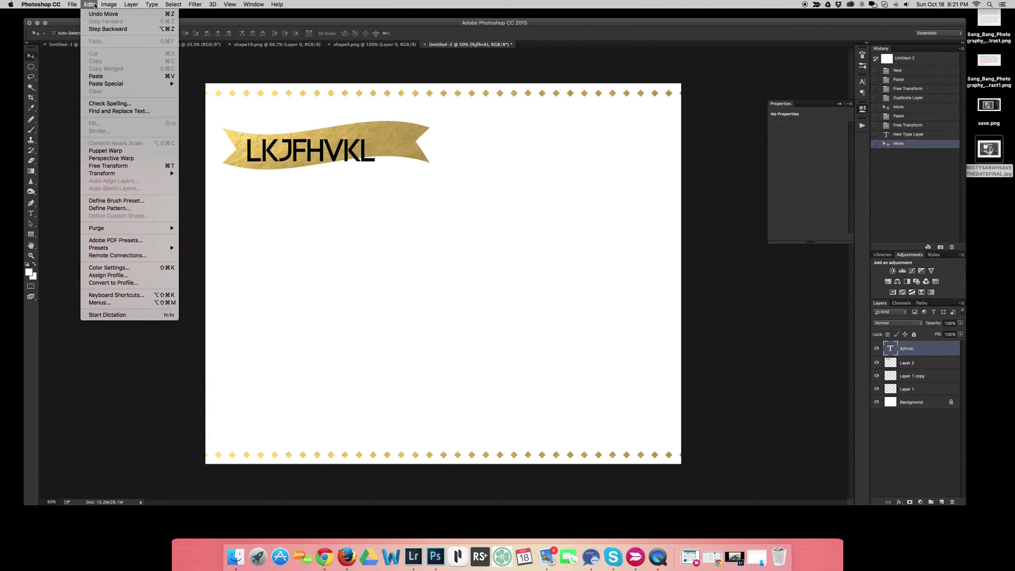
{"action": "left_click", "coordinate": [147, 167]}
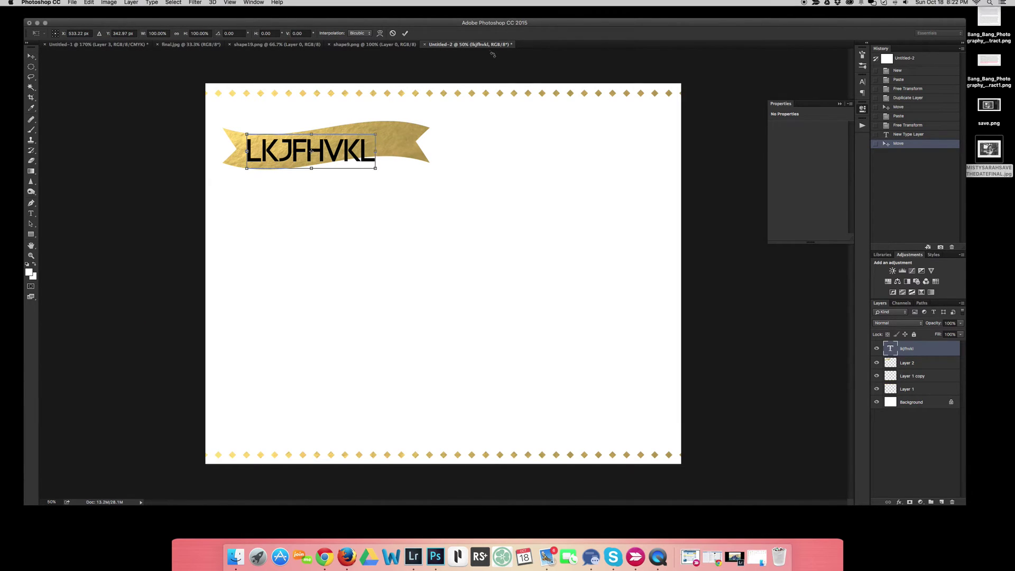
{"action": "left_click", "coordinate": [393, 33]}
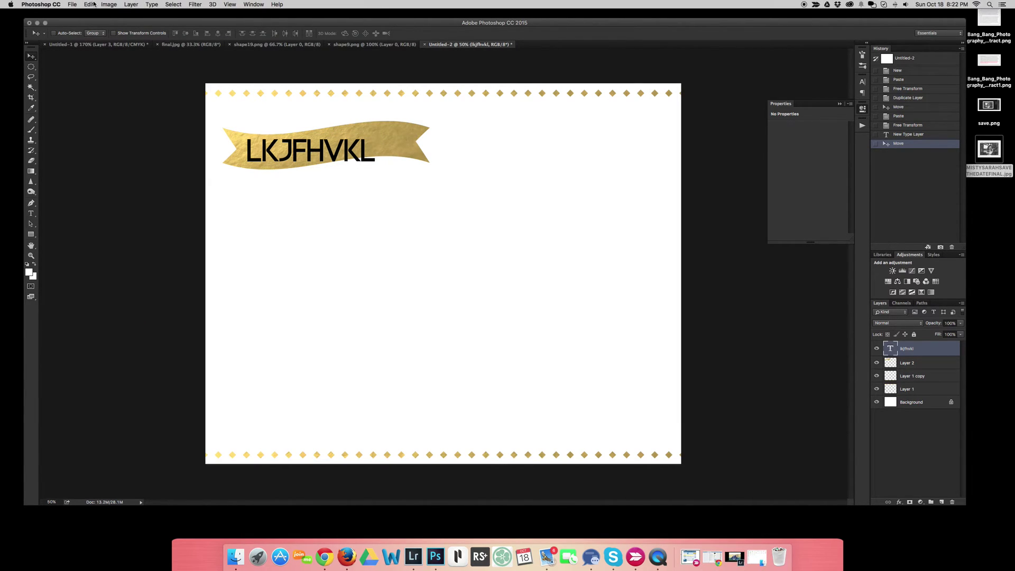
{"action": "left_click", "coordinate": [90, 4]}
{"action": "mouse_move", "coordinate": [158, 173]}
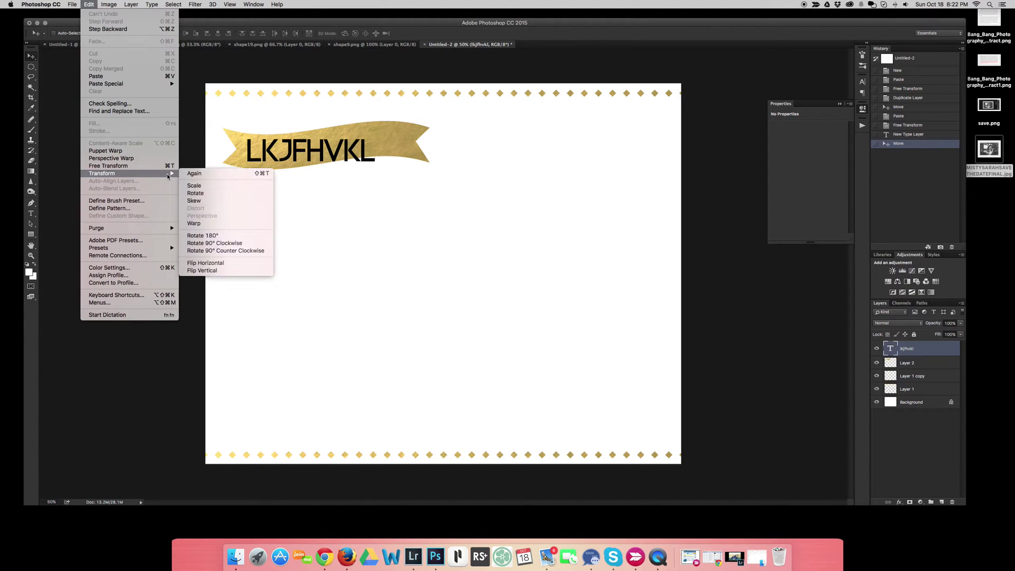
{"action": "left_click", "coordinate": [213, 200]}
- Slant and rotate the heading about -5° to follow the ribbon, then commit
{"action": "mouse_move", "coordinate": [374, 134]}
{"action": "left_mouse_down"}
{"action": "mouse_move", "coordinate": [375, 111]}
{"action": "mouse_move", "coordinate": [374, 124]}
{"action": "left_mouse_up"}
{"action": "left_click_drag", "start_coordinate": [375, 160], "coordinate": [397, 143]}
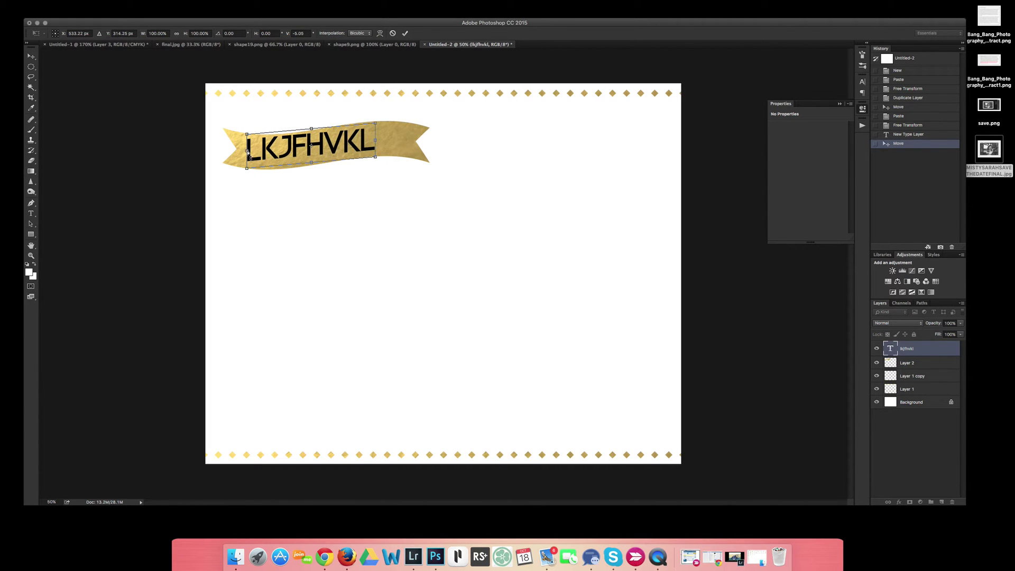
{"action": "left_click", "coordinate": [373, 154]}
{"action": "left_click", "coordinate": [298, 130]}
{"action": "left_click_drag", "start_coordinate": [298, 130], "coordinate": [315, 132]}
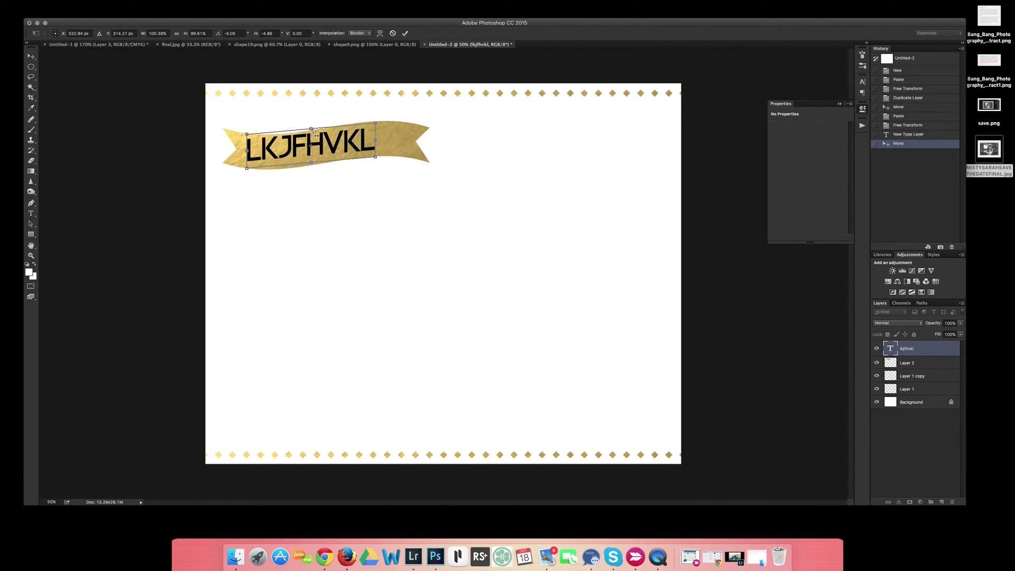
{"action": "left_click", "coordinate": [404, 34]}
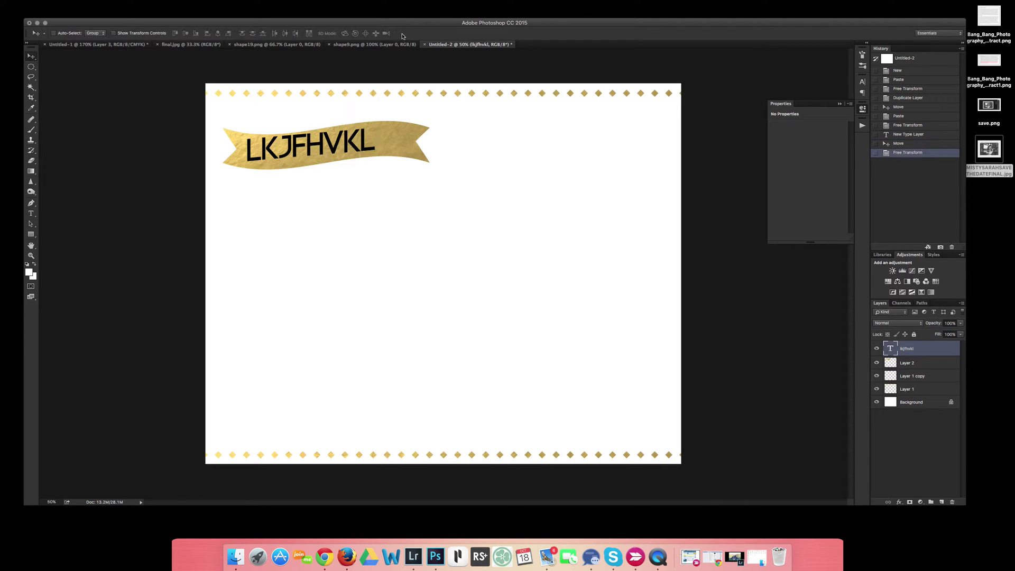
- Start a text block below the banner with lines 'SJBFKJ', 'SAMPLE FONT' and 'SAMPLE'
{"action": "left_click", "coordinate": [30, 215]}
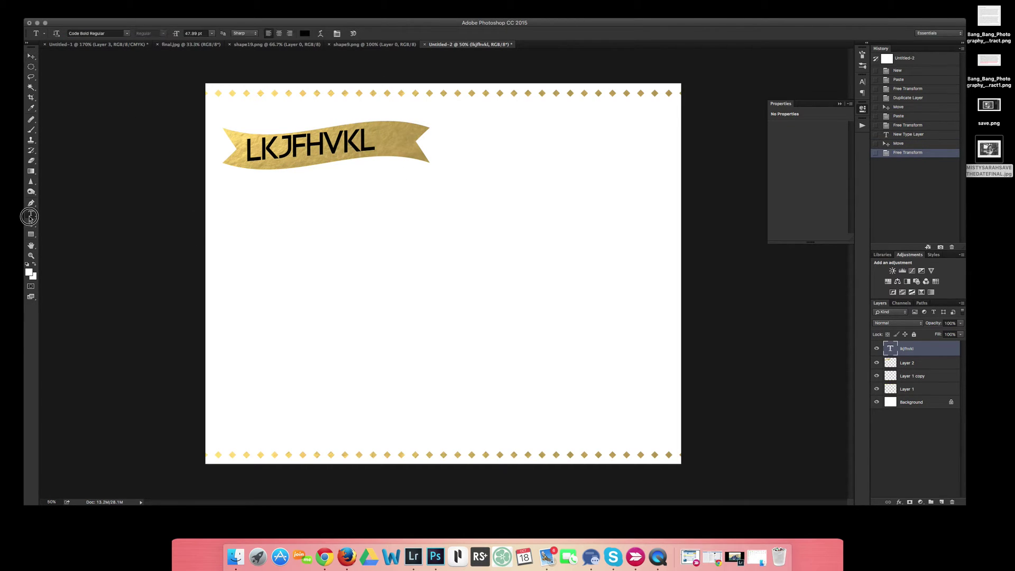
{"action": "left_click", "coordinate": [266, 213]}
{"action": "type", "text": "SJBFKJ"}
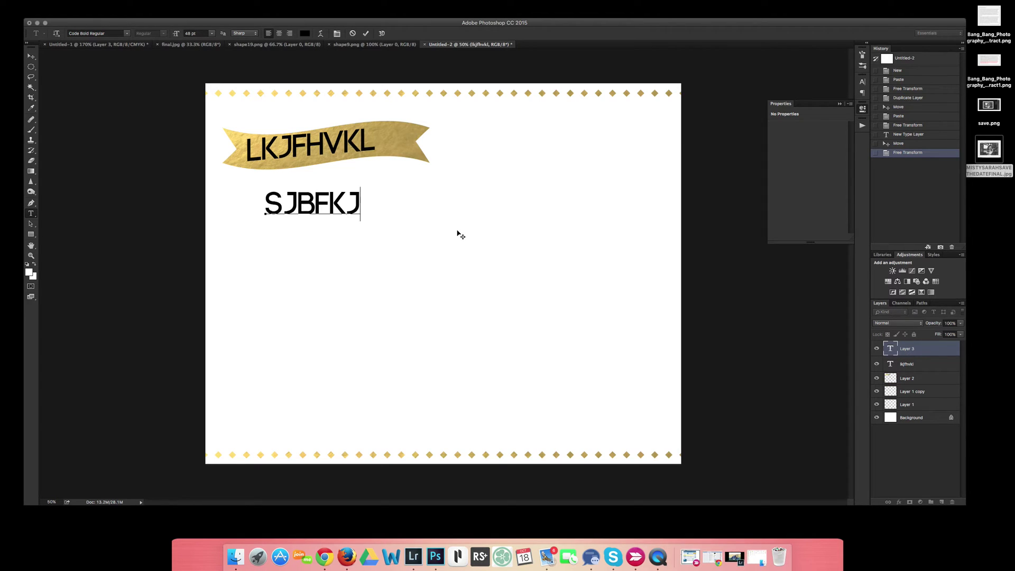
{"action": "key", "text": "Return"}
{"action": "type", "text": "SAMPLE FONT"}
{"action": "key", "text": "Return"}
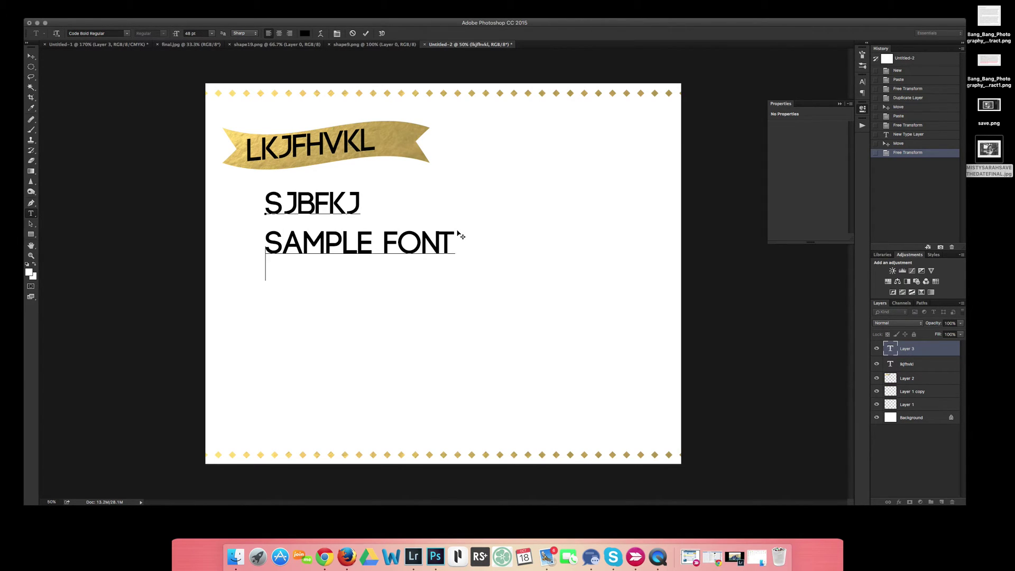
{"action": "type", "text": "SAMPLE"}
{"action": "key", "text": "Return"}
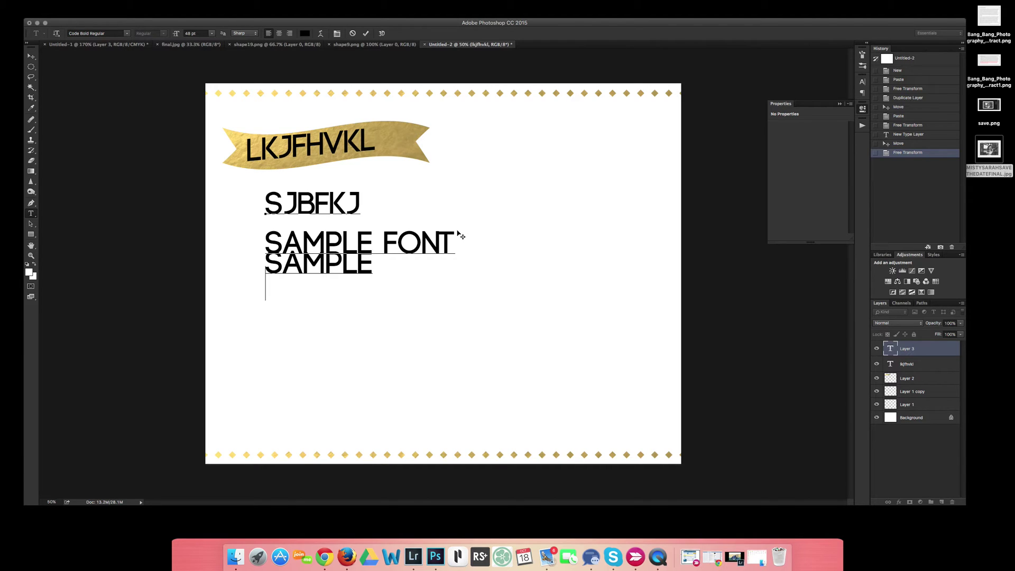
- Add the lines 'TEXT' and 'BUY ME!', shift the block left, and commit it
{"action": "type", "text": "TEXT"}
{"action": "key", "text": "Return"}
{"action": "key", "text": "Return"}
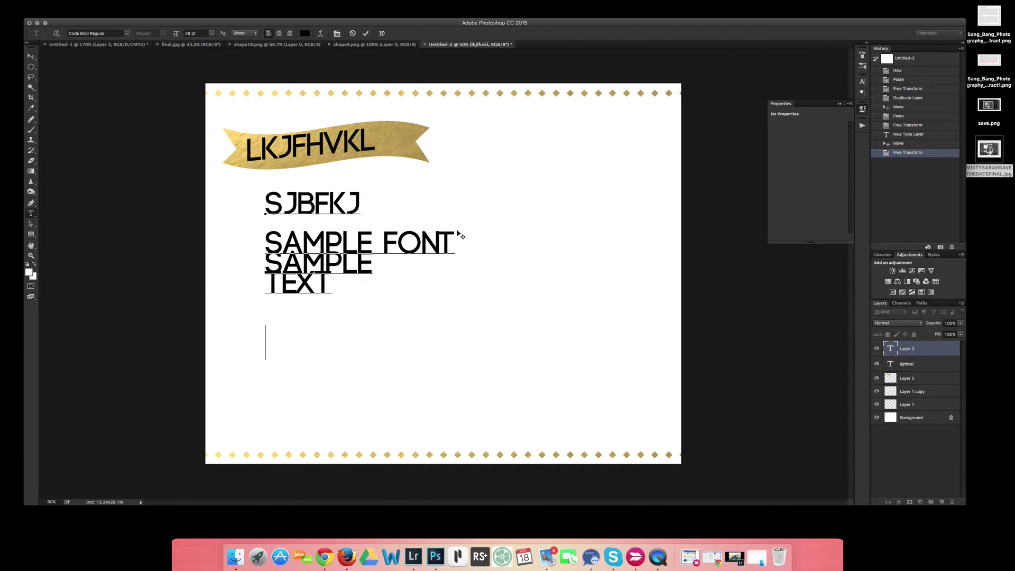
{"action": "type", "text": "BUY ME"}
{"action": "key", "text": "BackSpace"}
{"action": "type", "text": "ME!"}
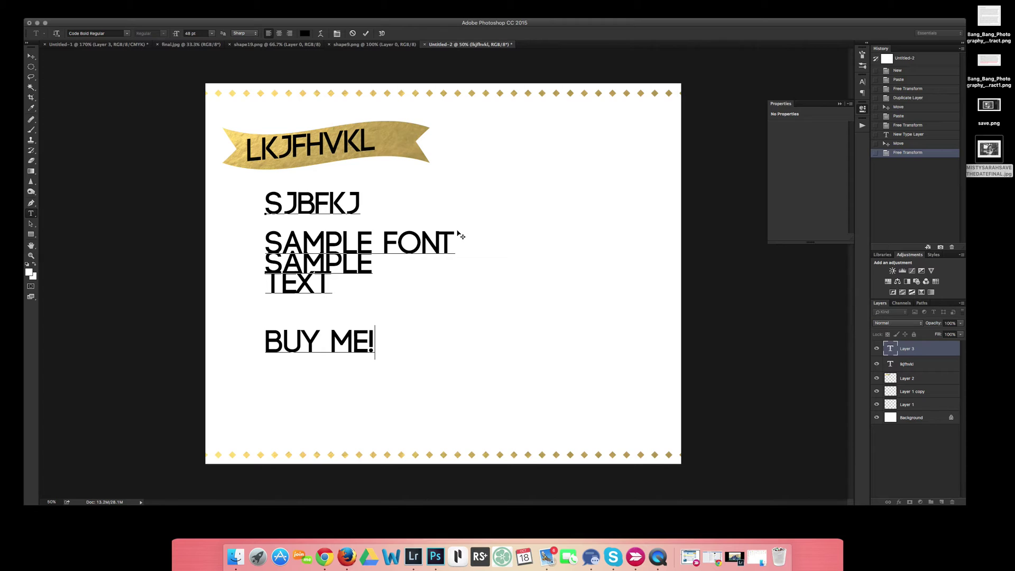
{"action": "left_click_drag", "start_coordinate": [328, 389], "coordinate": [303, 388]}
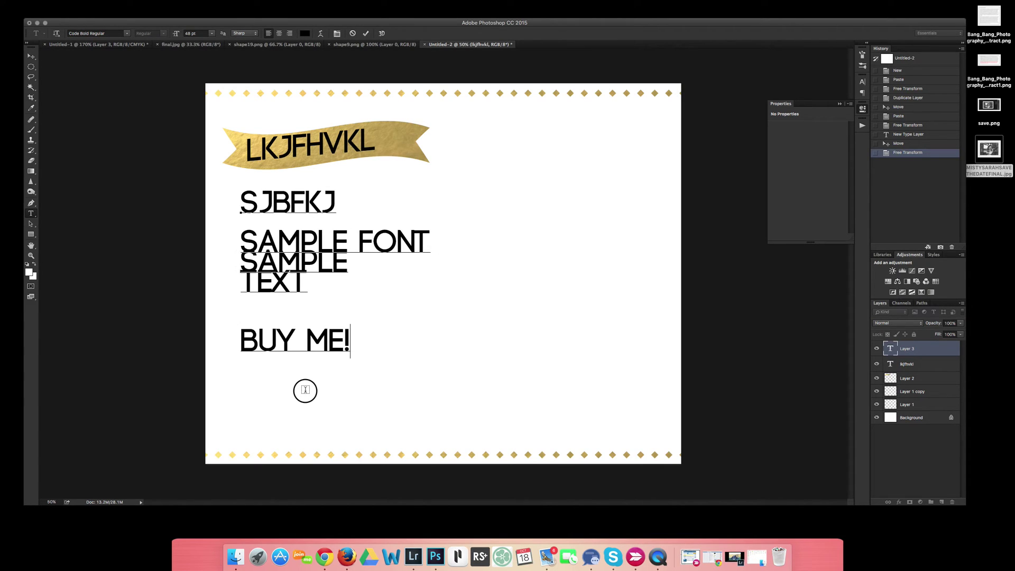
{"action": "left_click", "coordinate": [365, 33]}
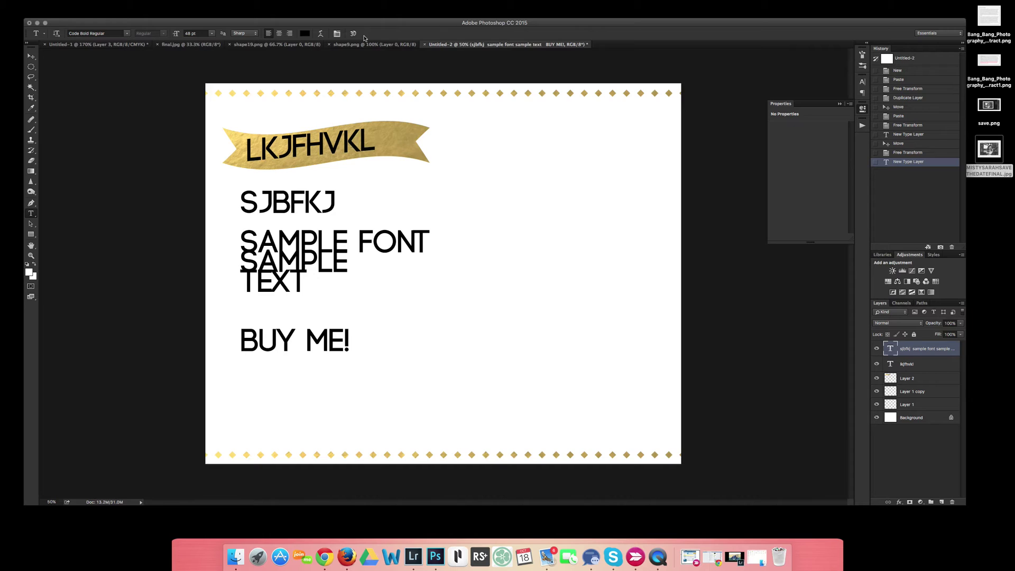
- Draw a light grey rectangle, about 1074 x 1552 px, over the canvas's right half
{"action": "left_click", "coordinate": [31, 238]}
{"action": "left_click", "coordinate": [31, 239]}
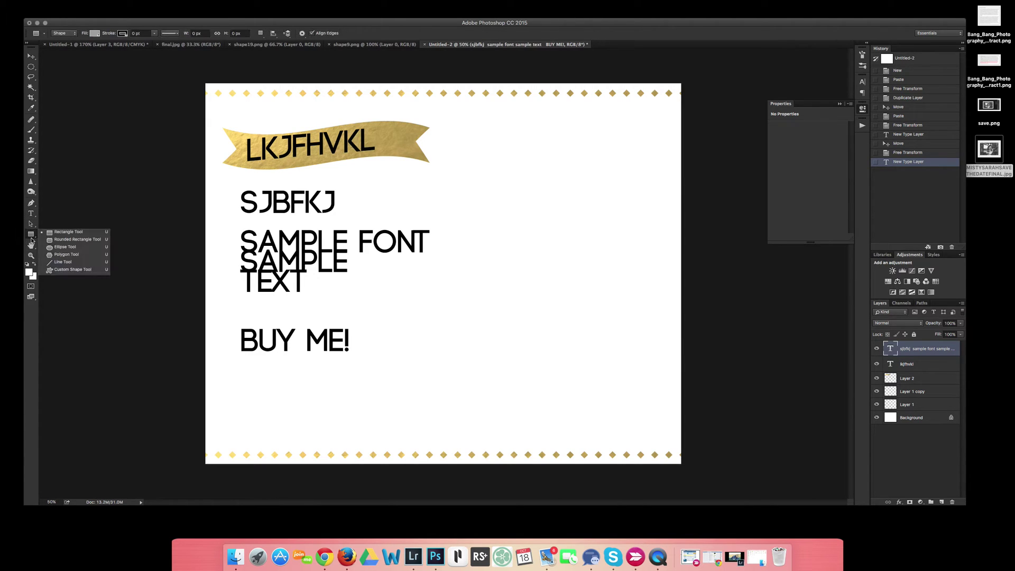
{"action": "left_click", "coordinate": [70, 236]}
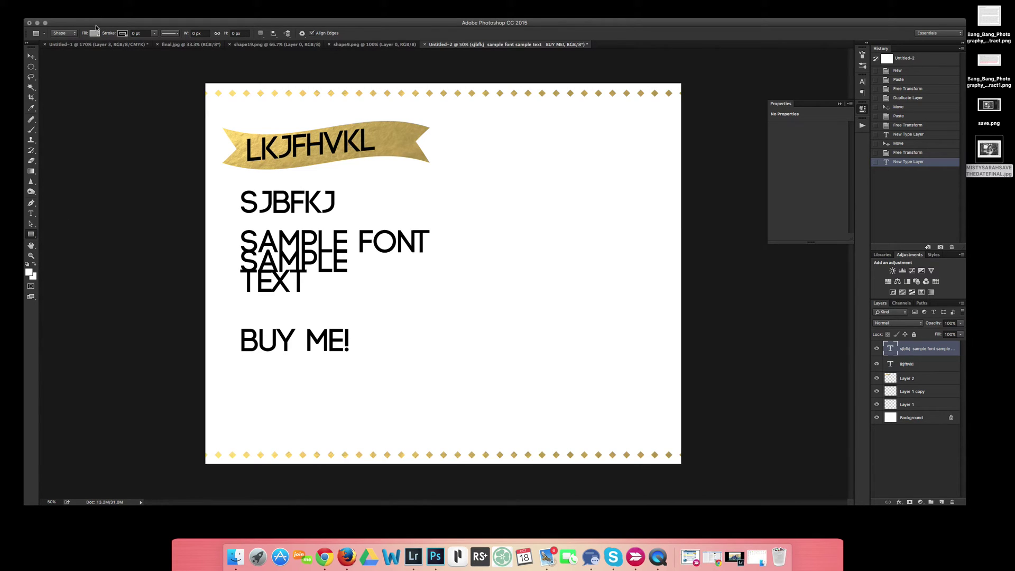
{"action": "left_click", "coordinate": [95, 32]}
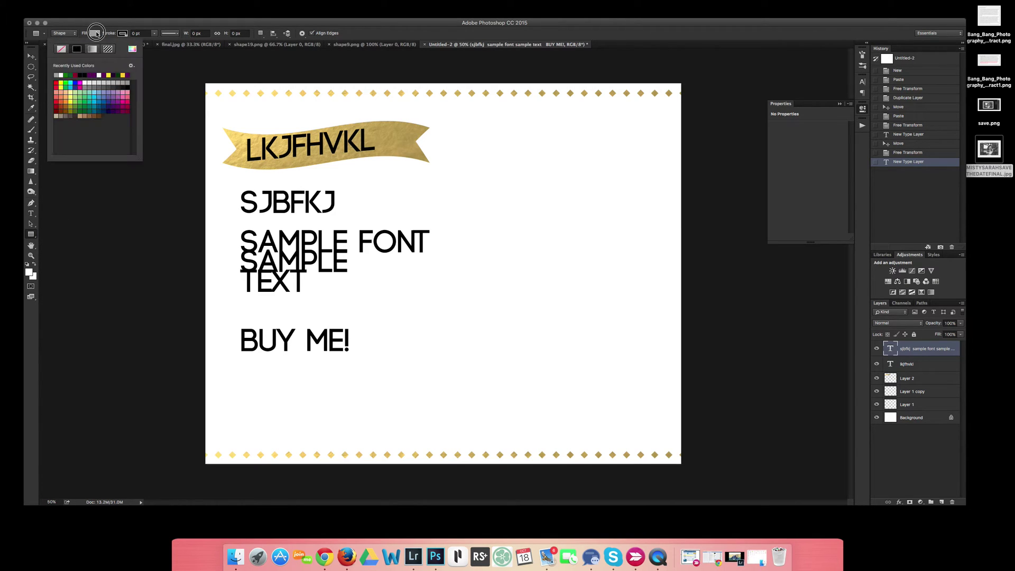
{"action": "left_click", "coordinate": [127, 82]}
{"action": "left_click", "coordinate": [95, 35]}
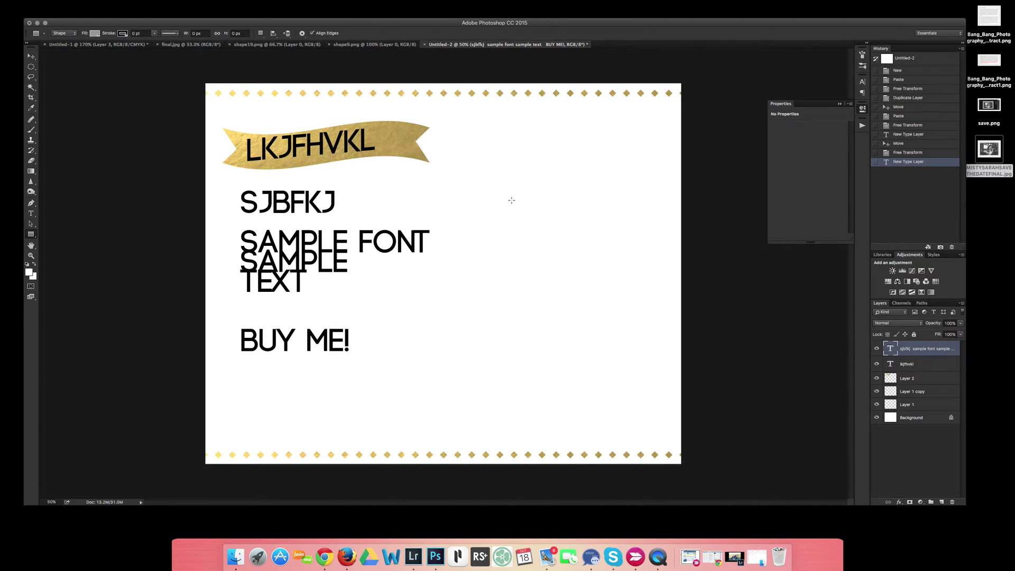
{"action": "left_click_drag", "start_coordinate": [456, 126], "coordinate": [668, 434]}
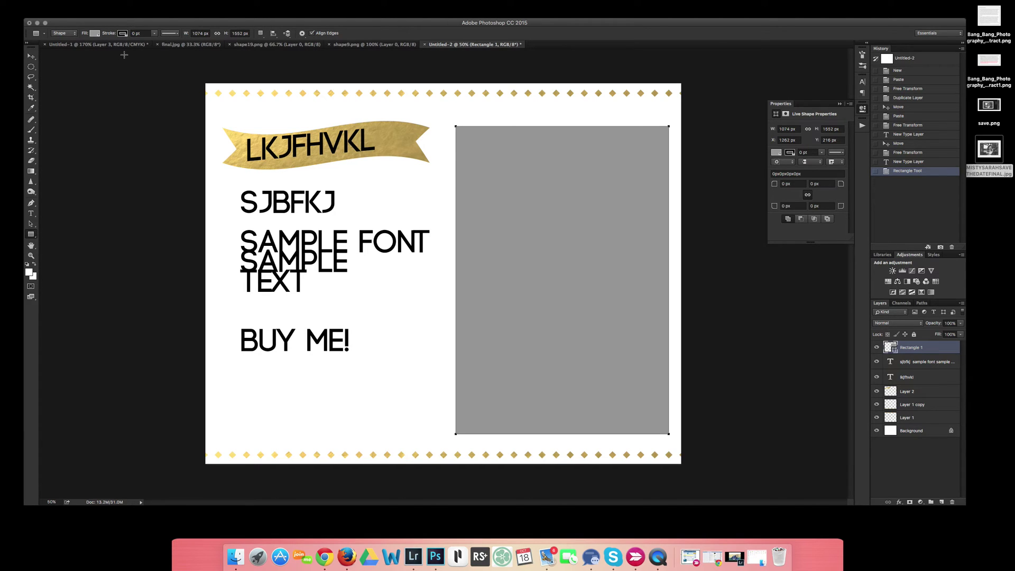
- Select all of the bride photo in final.jpg, then go back to Untitled-2
{"action": "left_click", "coordinate": [184, 46]}
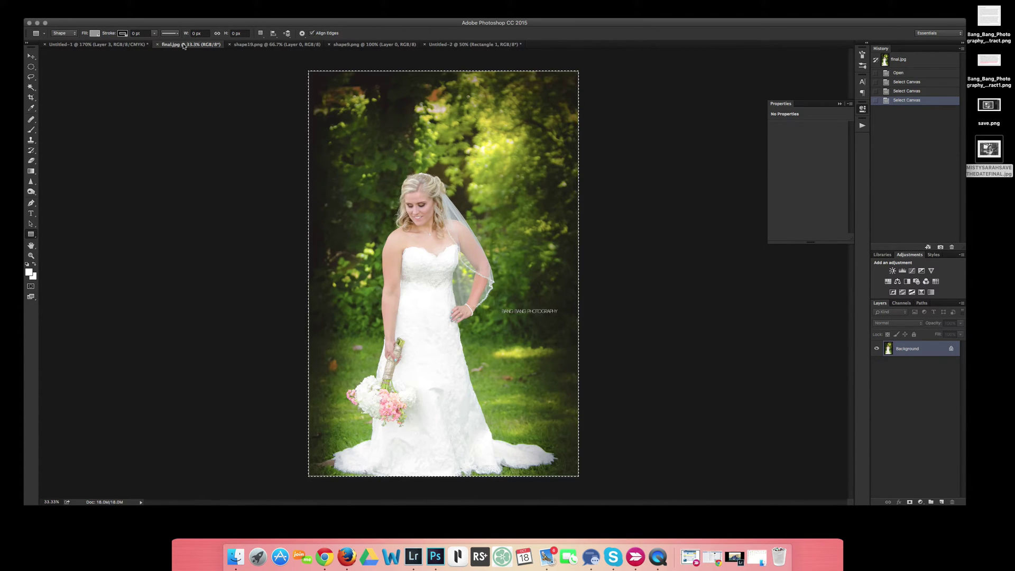
{"action": "key", "text": "super+a"}
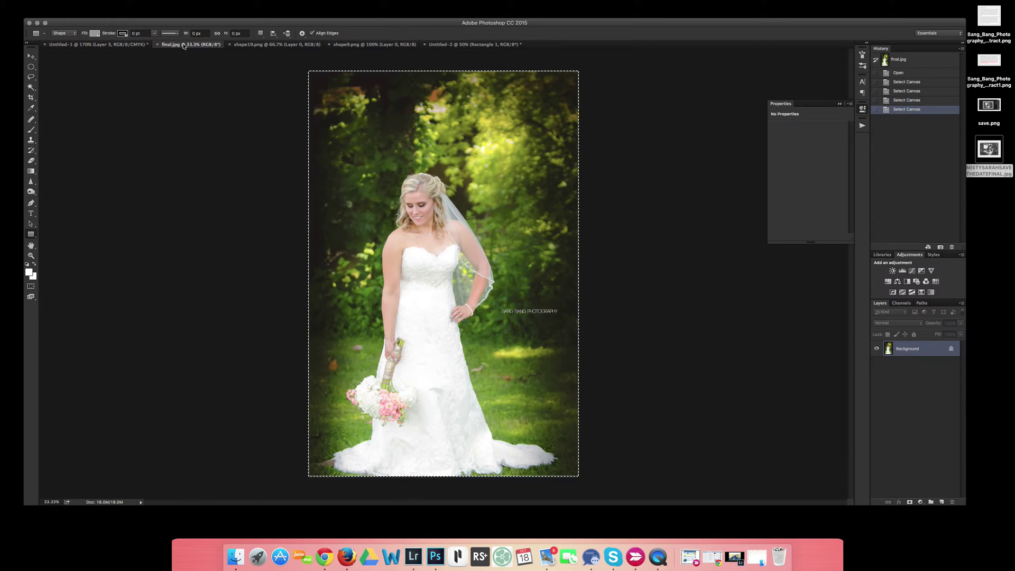
{"action": "left_click", "coordinate": [447, 45]}
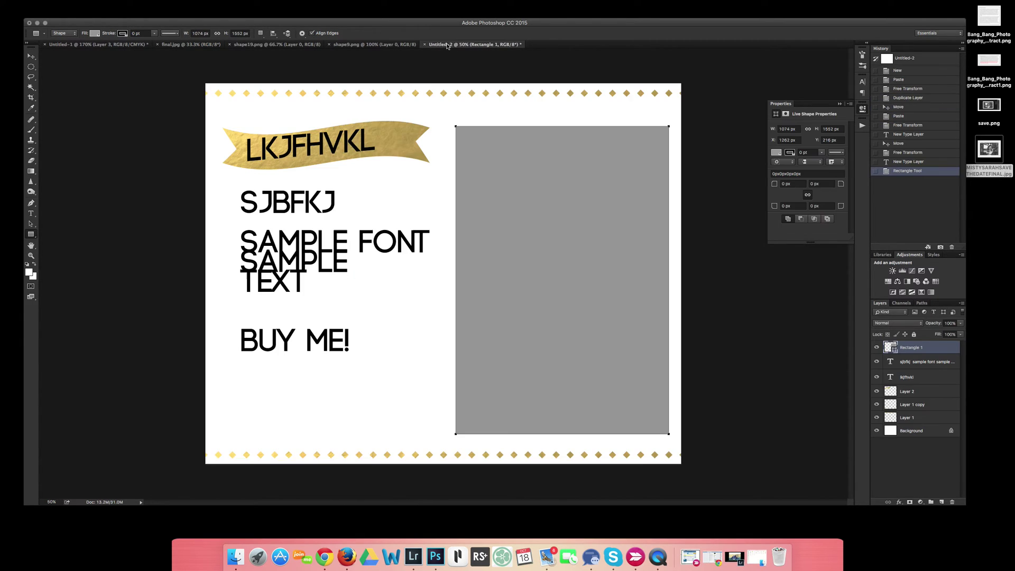
- Rename the Rectangle 1 layer to 'PASTE IMAGE HERE!'
{"action": "double_click", "coordinate": [915, 348]}
{"action": "type", "text": "PASTE IMAGE HERE!"}
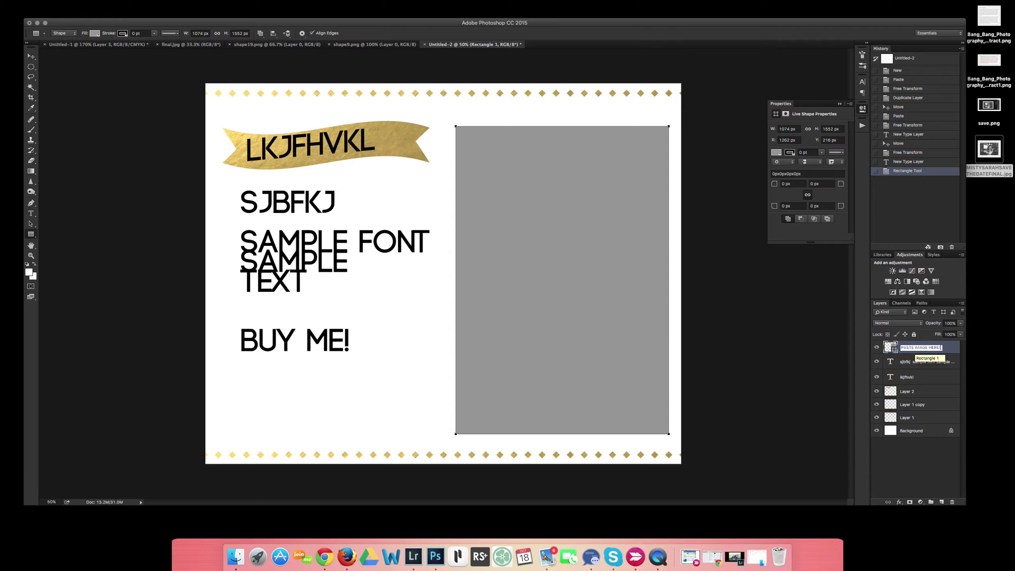
{"action": "key", "text": "Return"}
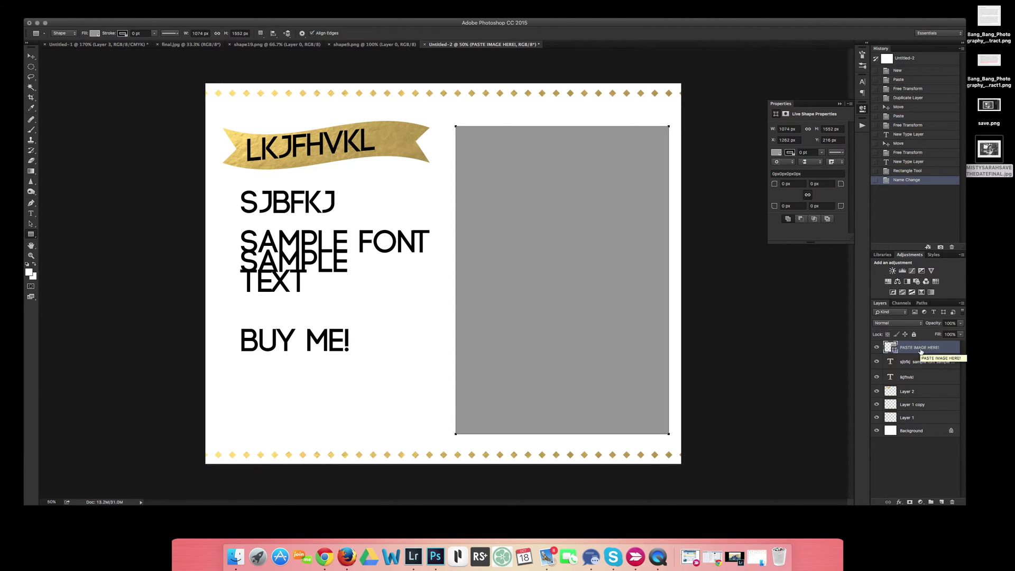
- Paste the bride photo as Layer 3 and clip it into the placeholder rectangle
{"action": "key", "text": "super+v"}
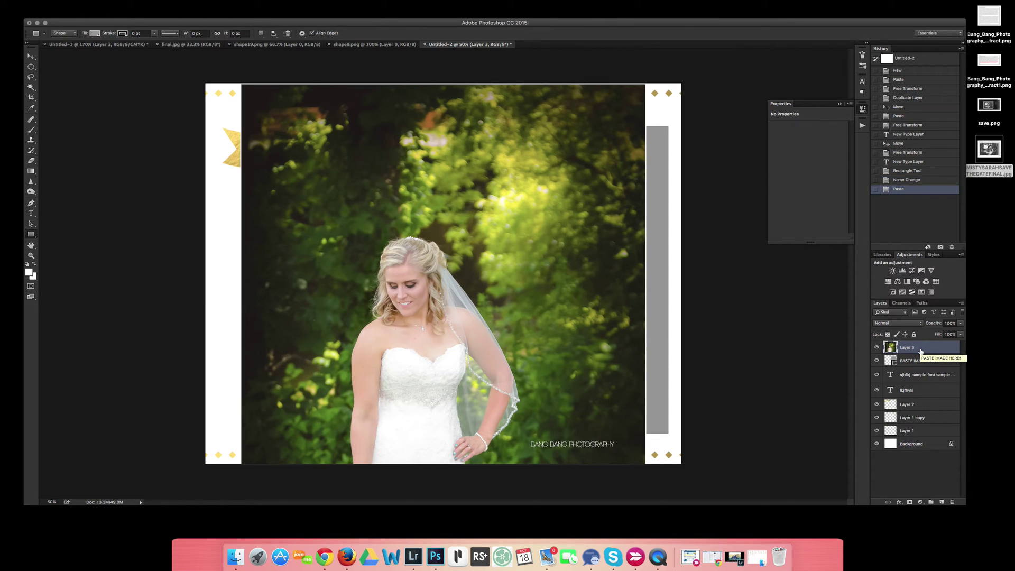
{"action": "right_click", "coordinate": [921, 351]}
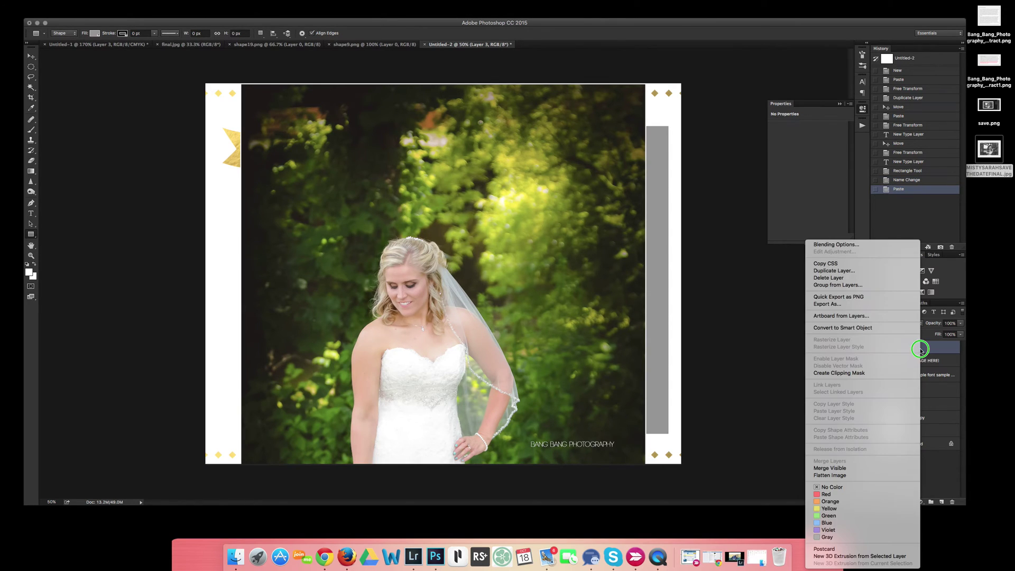
{"action": "left_click", "coordinate": [871, 374]}
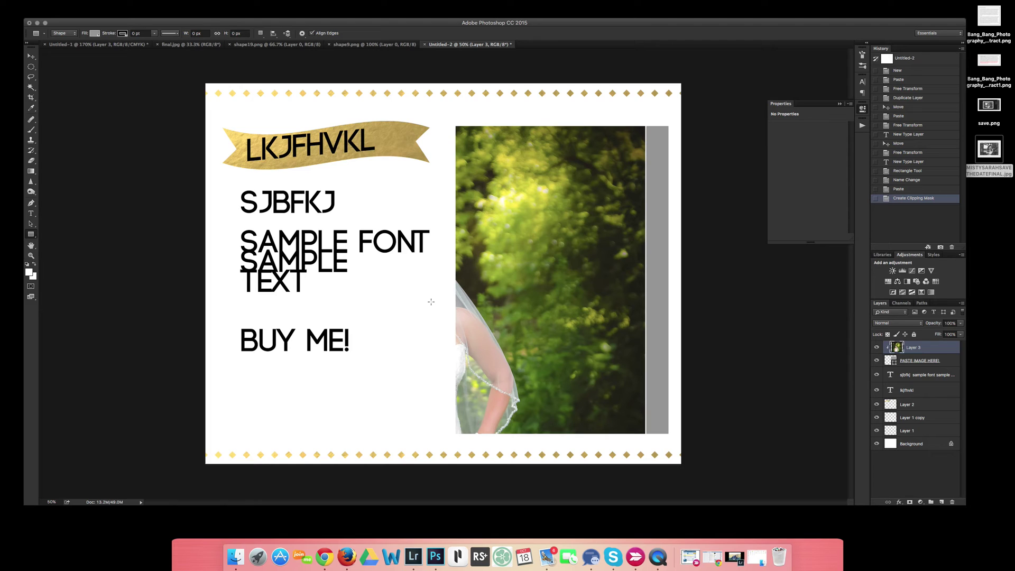
- Scale the bride photo down to about 54% and position it to show her full figure
{"action": "key", "text": "super+t"}
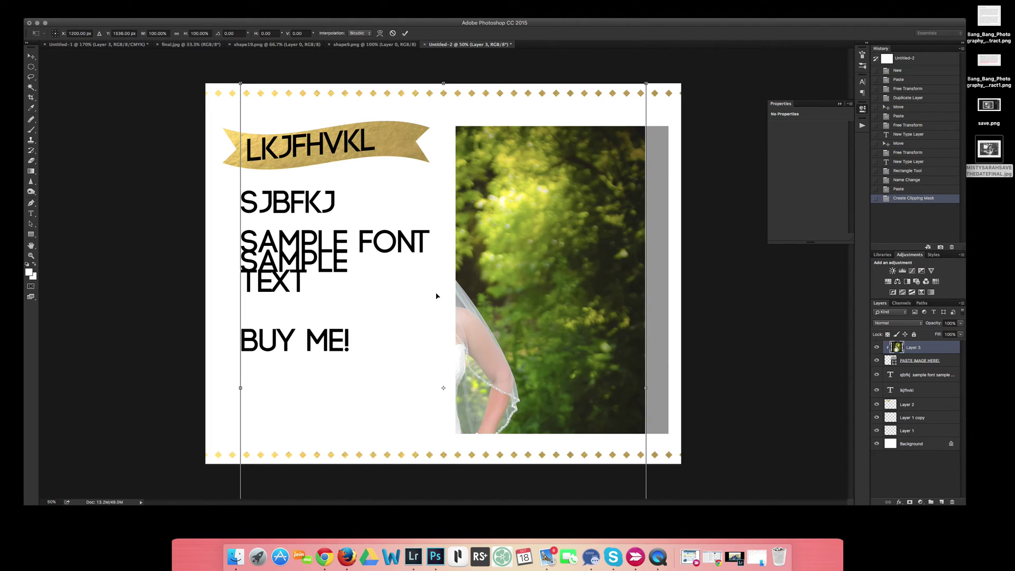
{"action": "left_click_drag", "start_coordinate": [242, 83], "coordinate": [333, 222]}
{"action": "left_click_drag", "start_coordinate": [542, 322], "coordinate": [622, 192]}
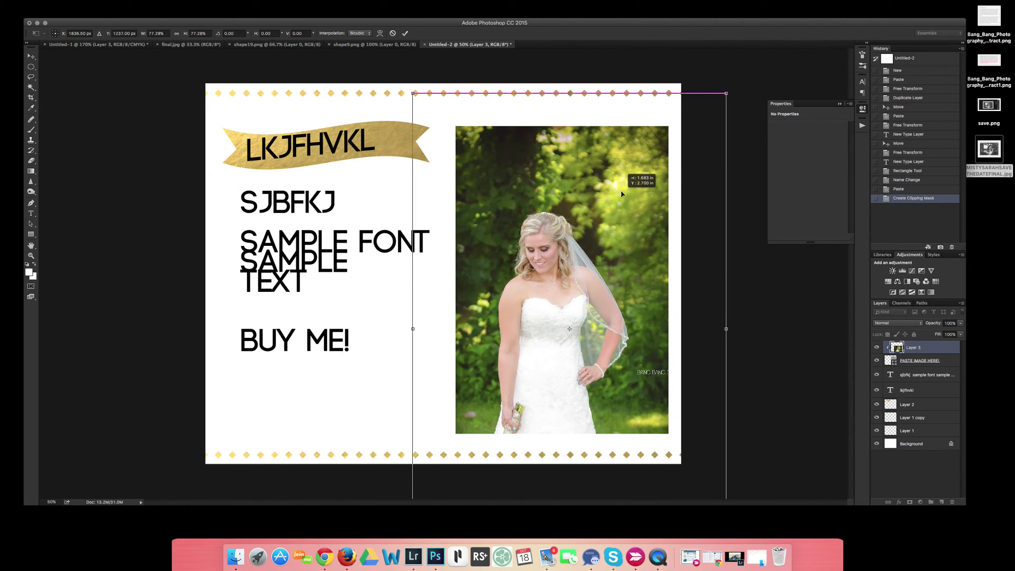
{"action": "left_click_drag", "start_coordinate": [728, 94], "coordinate": [687, 145]}
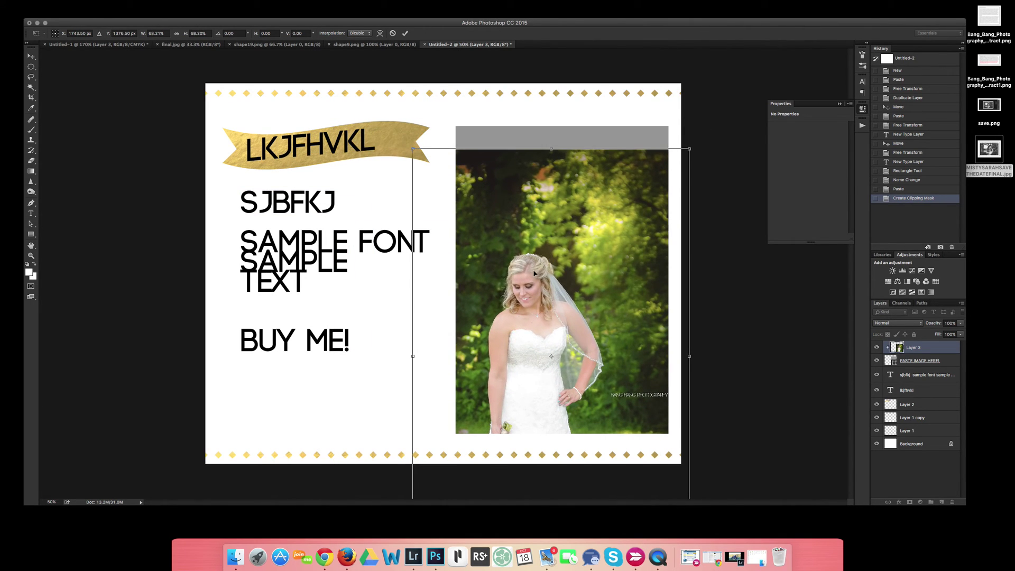
{"action": "left_click_drag", "start_coordinate": [532, 269], "coordinate": [536, 200]}
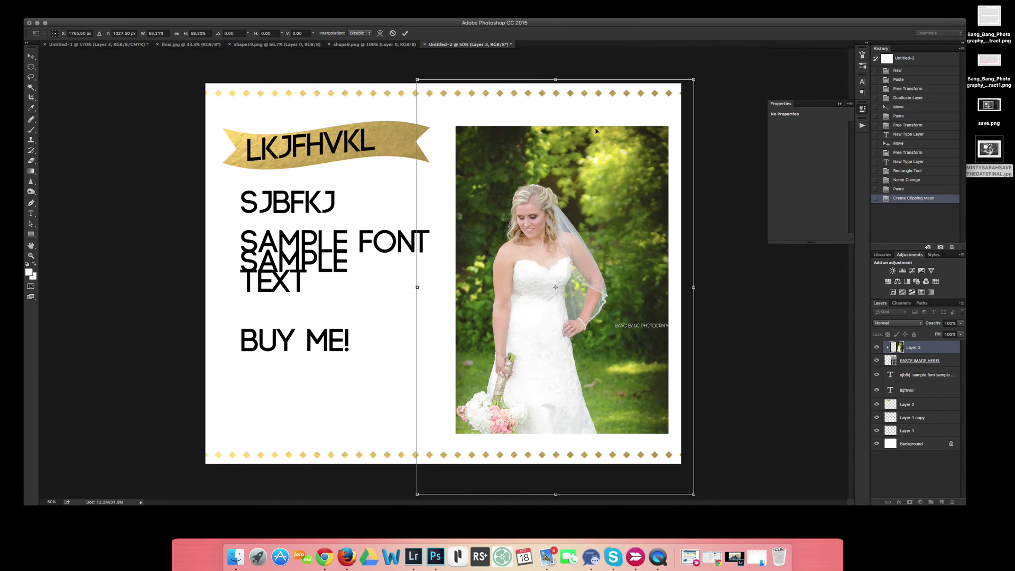
{"action": "left_click_drag", "start_coordinate": [693, 80], "coordinate": [672, 110]}
{"action": "left_click_drag", "start_coordinate": [417, 494], "coordinate": [452, 439]}
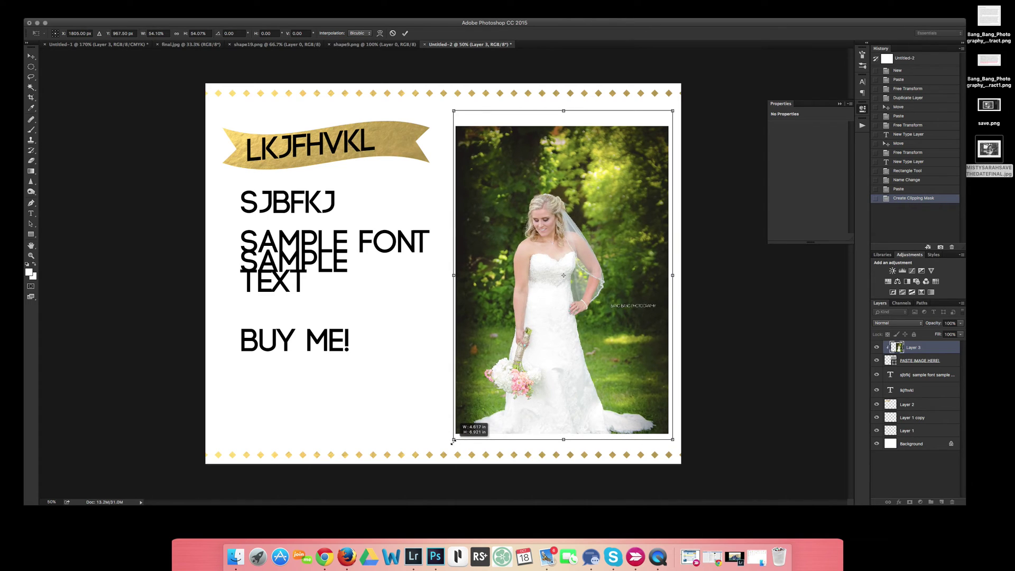
{"action": "left_click_drag", "start_coordinate": [515, 419], "coordinate": [516, 413]}
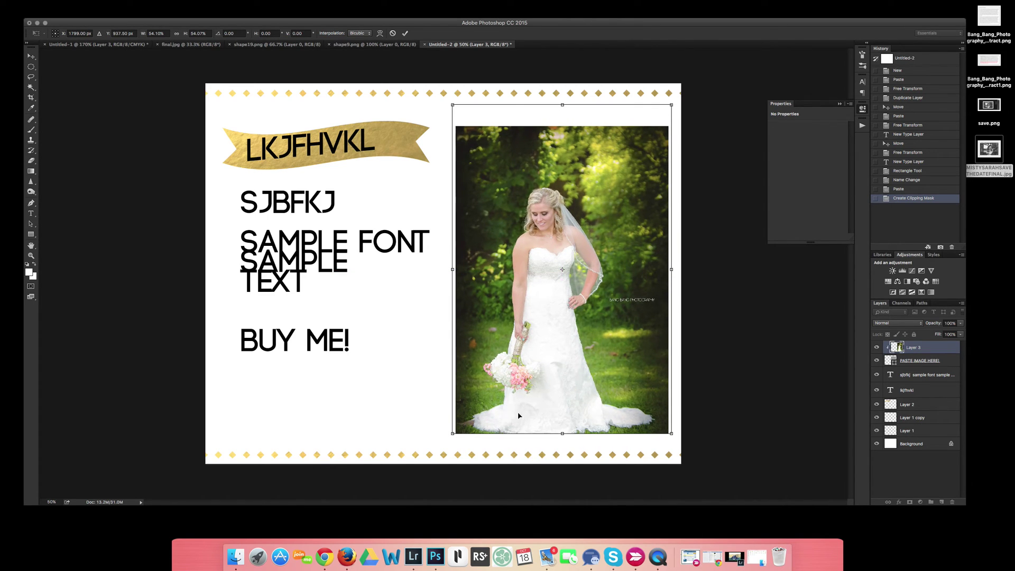
{"action": "key", "text": "Return"}
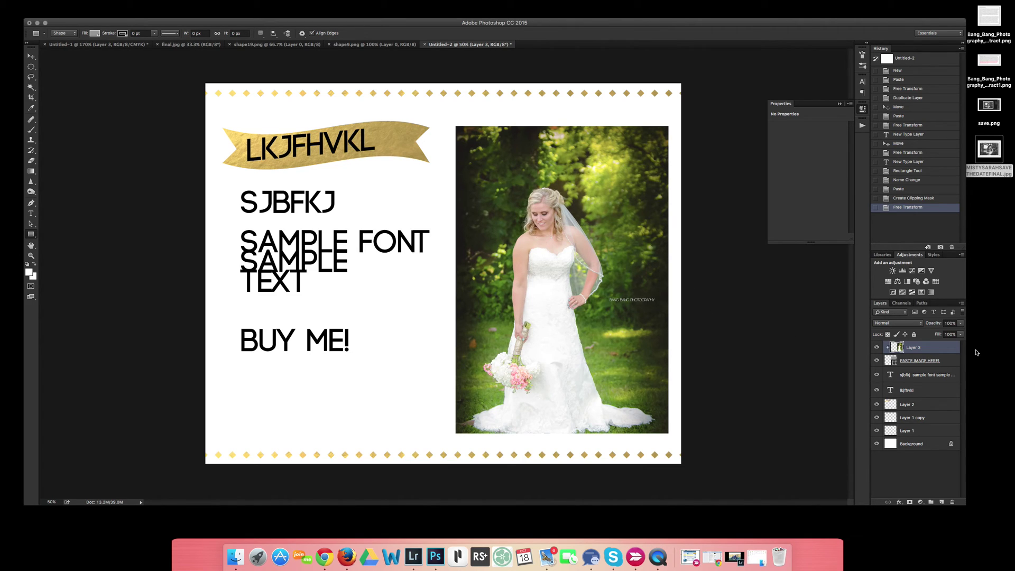
{"action": "right_click", "coordinate": [919, 349]}
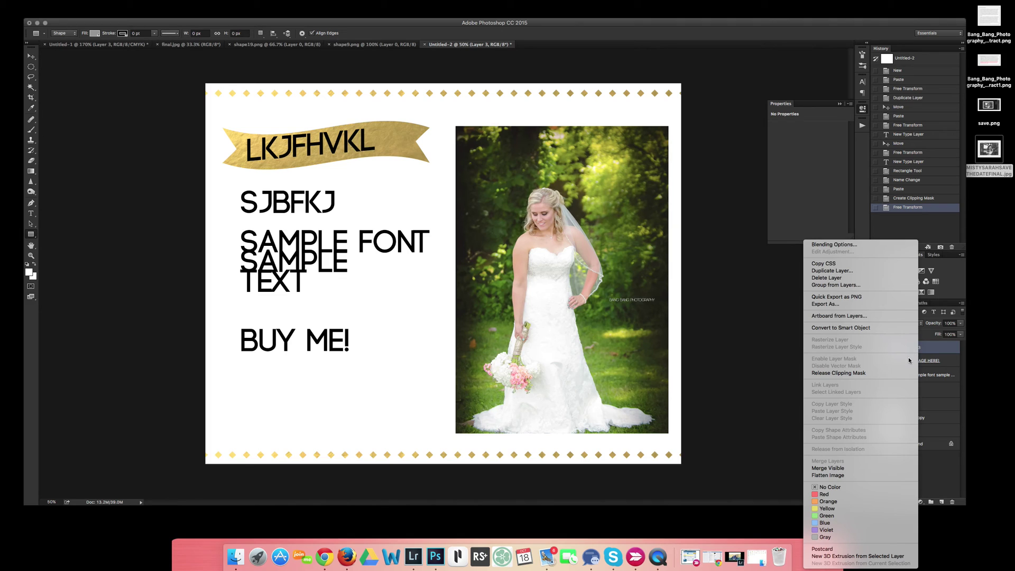
{"action": "left_click", "coordinate": [933, 360]}
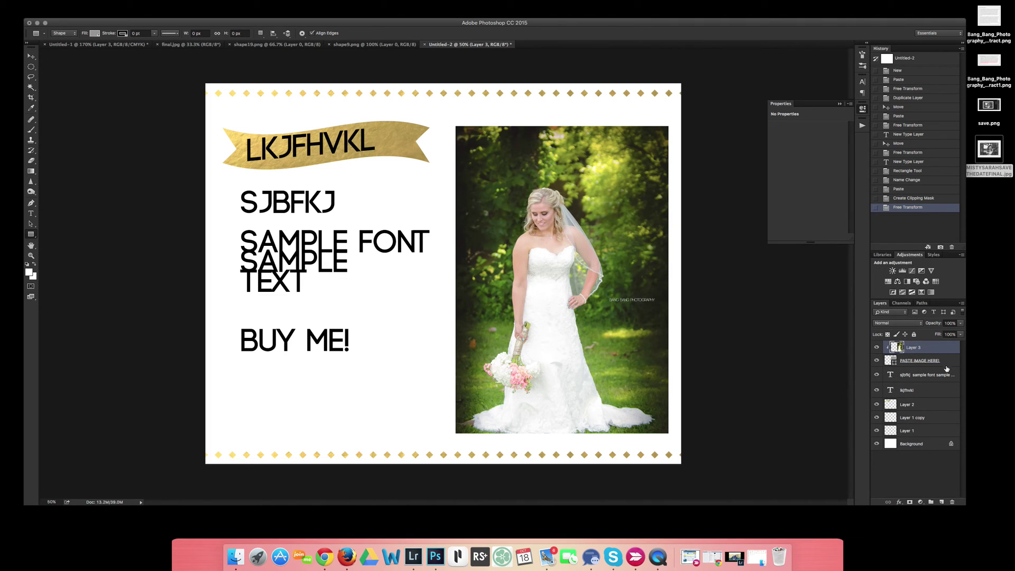
{"action": "right_click", "coordinate": [912, 350]}
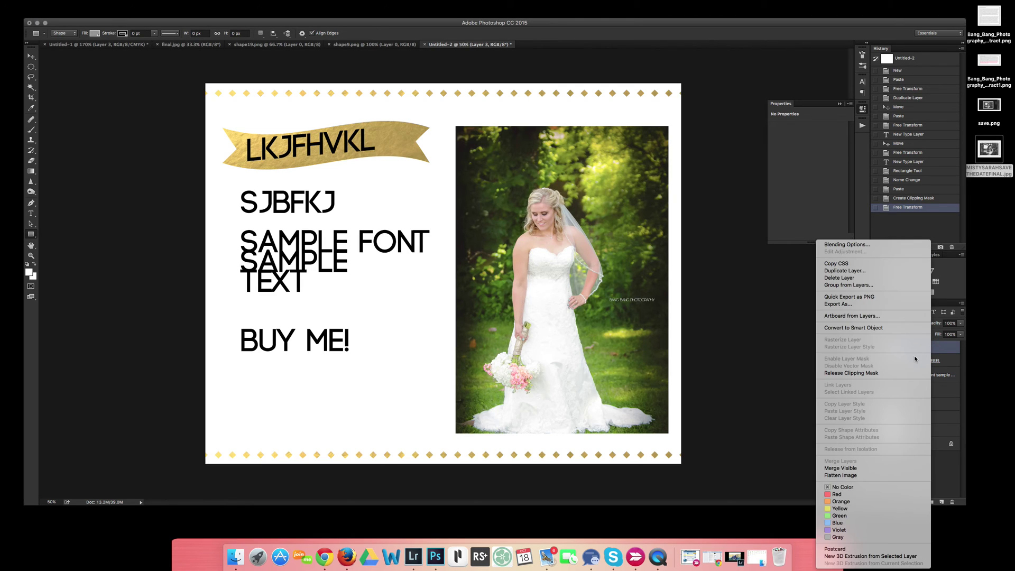
{"action": "left_click", "coordinate": [884, 373]}
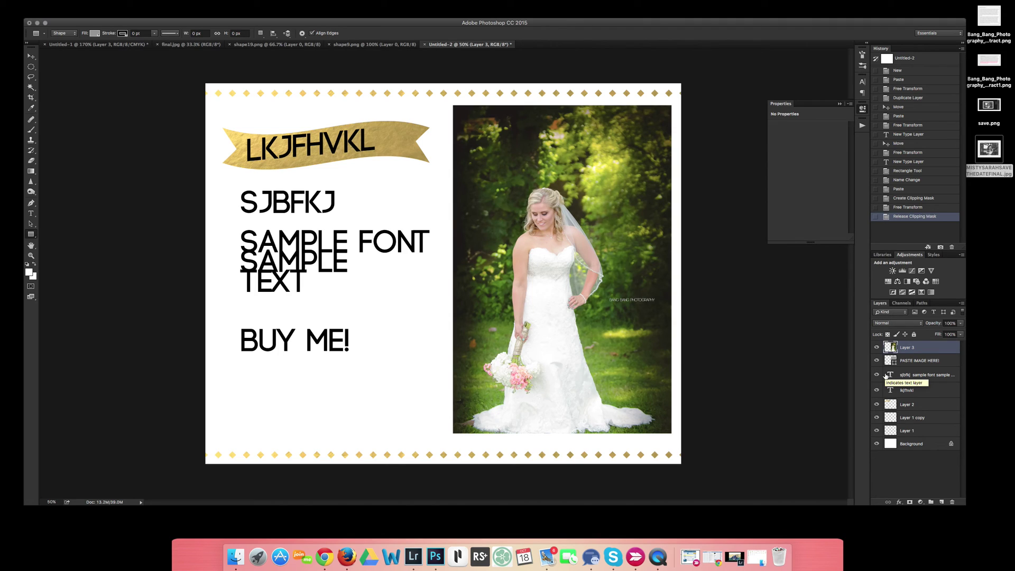
{"action": "right_click", "coordinate": [904, 349]}
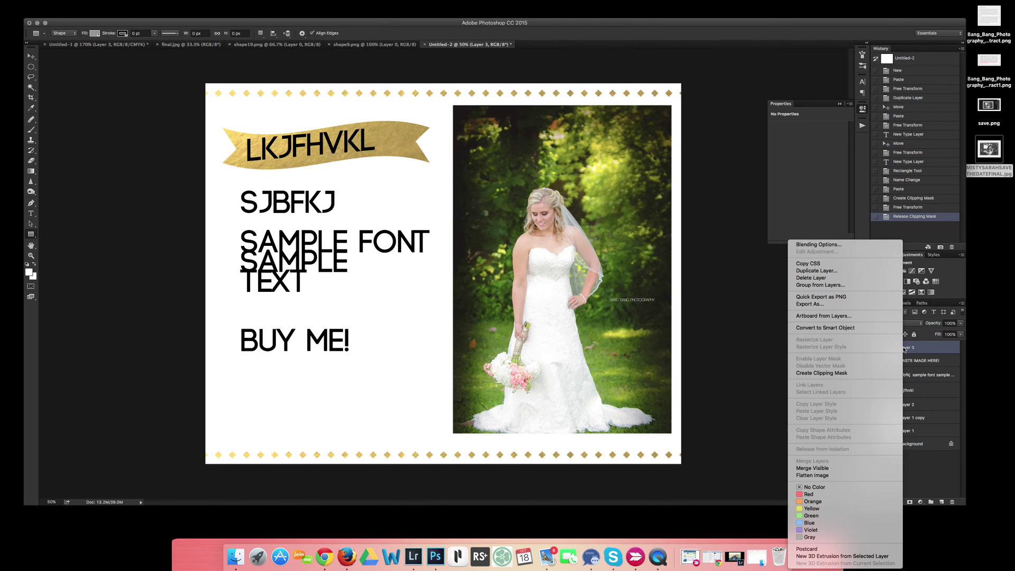
{"action": "left_click", "coordinate": [864, 374]}
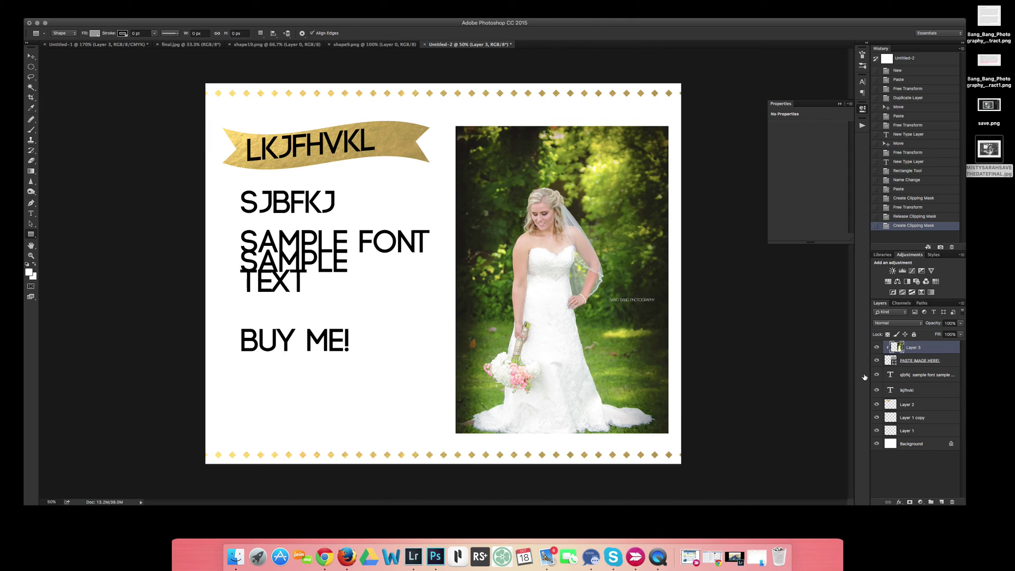